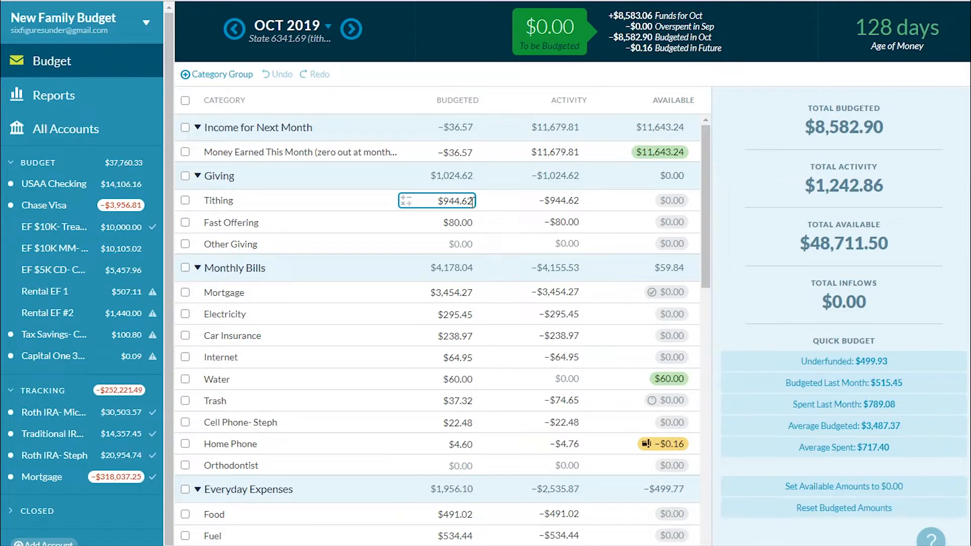
- Review the October budgeted amounts for Tithing and Fast Offering in the Giving group
left_click(465, 221)
left_click(447, 200)
left_click(464, 221)
key("Escape")
- Review the budgeted amounts for Mortgage, Electricity, Car Insurance and Internet in the Monthly Bills group
left_click(423, 295)
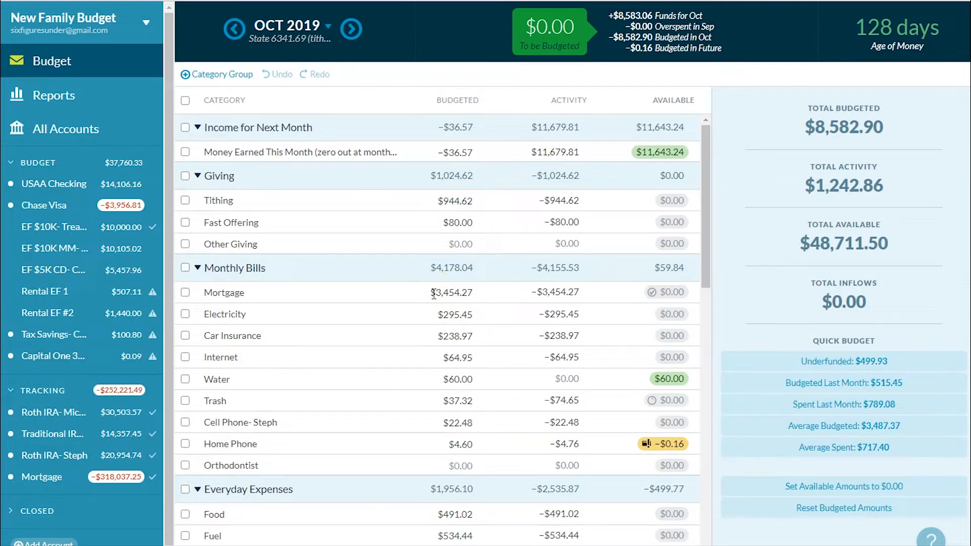
left_click(441, 314)
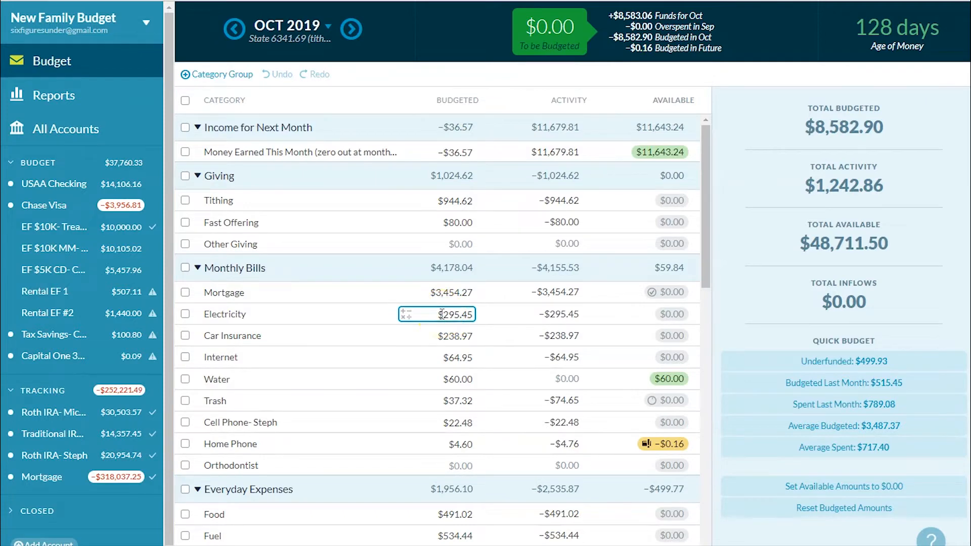
key("Return")
left_click(443, 337)
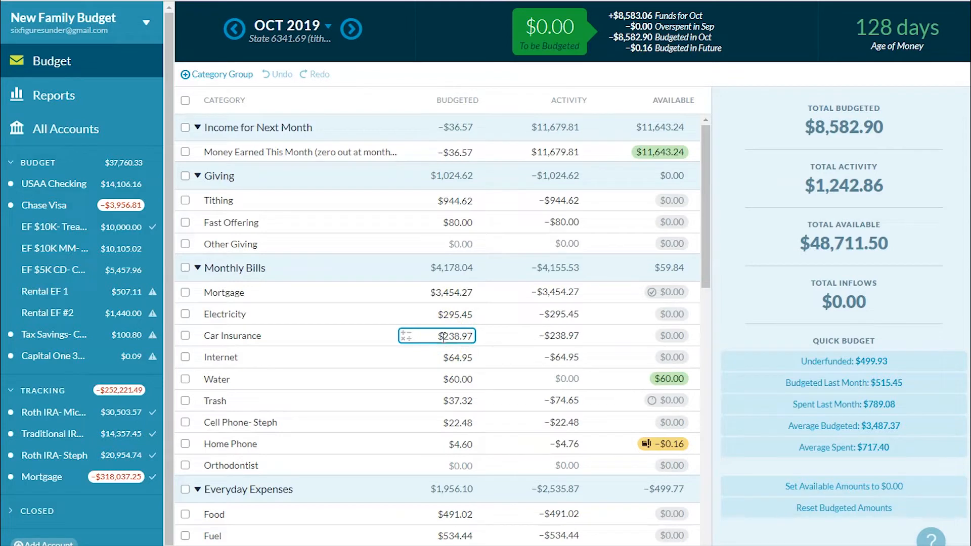
left_click(443, 358)
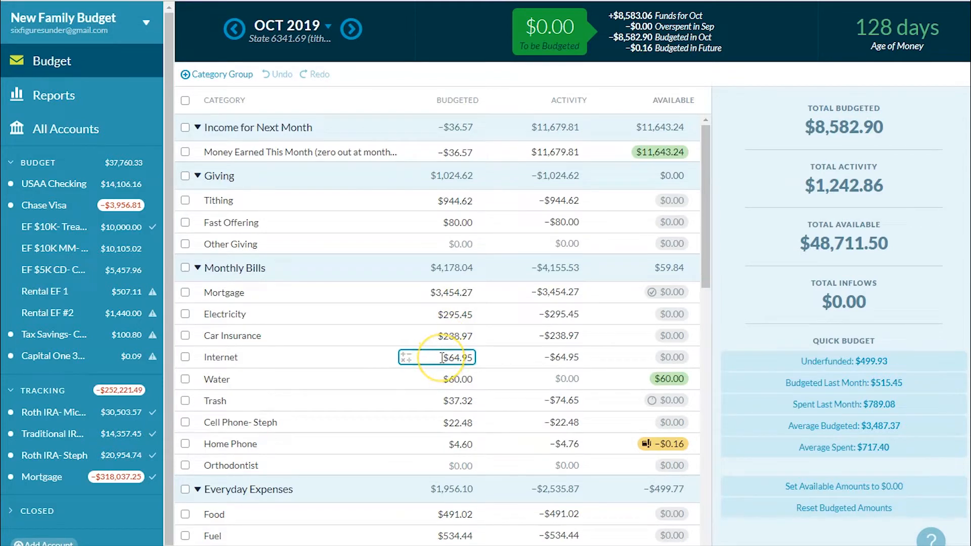
left_click(443, 358)
- Inspect the budget details of the Water and Trash categories under Monthly Bills
left_click(434, 377)
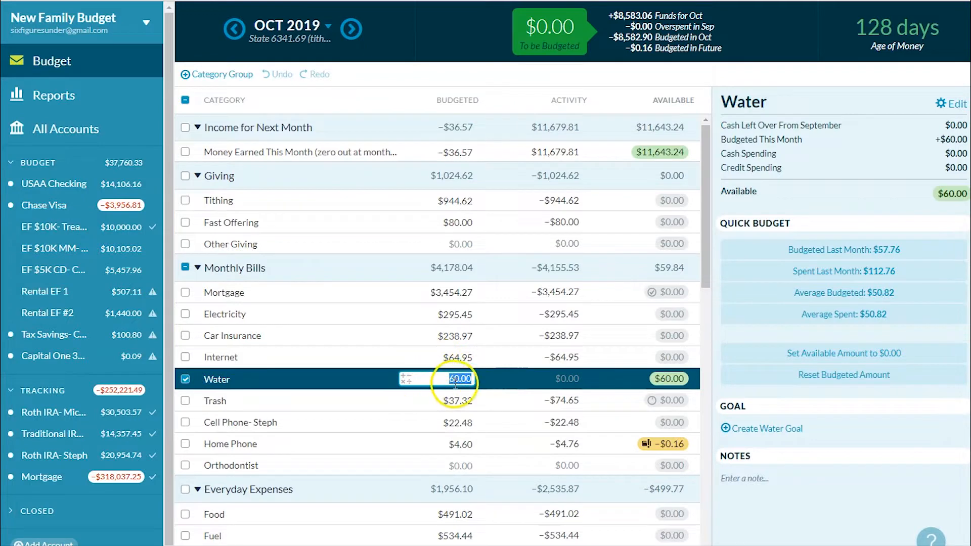
left_click(461, 401)
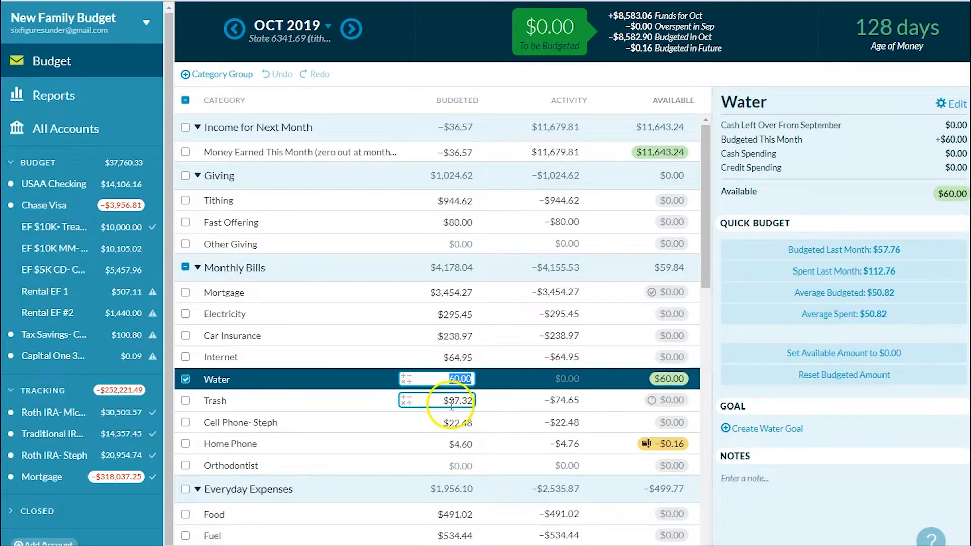
left_click(465, 401)
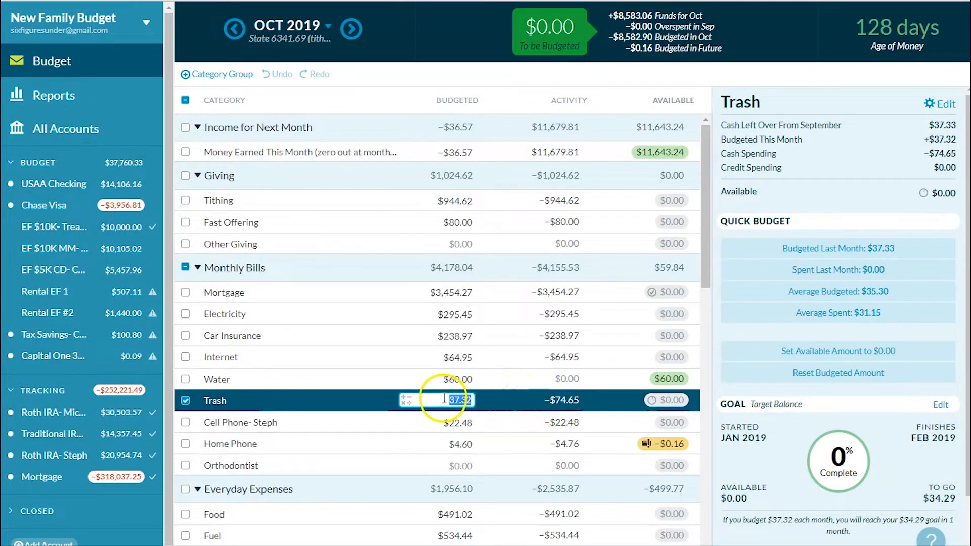
double_click(472, 401)
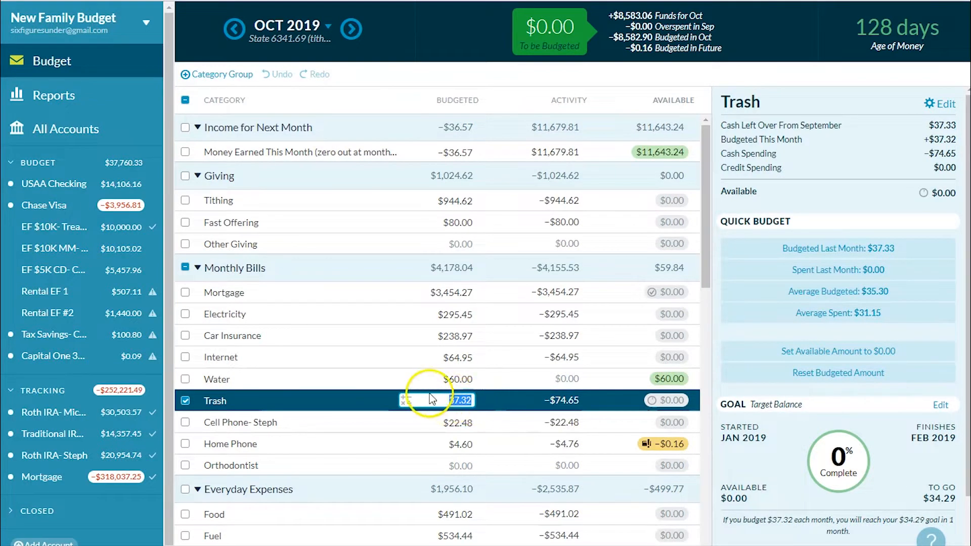
- Inspect the budget details of the cell phone, Home Phone and Orthodontist categories under Monthly Bills
left_click(436, 422)
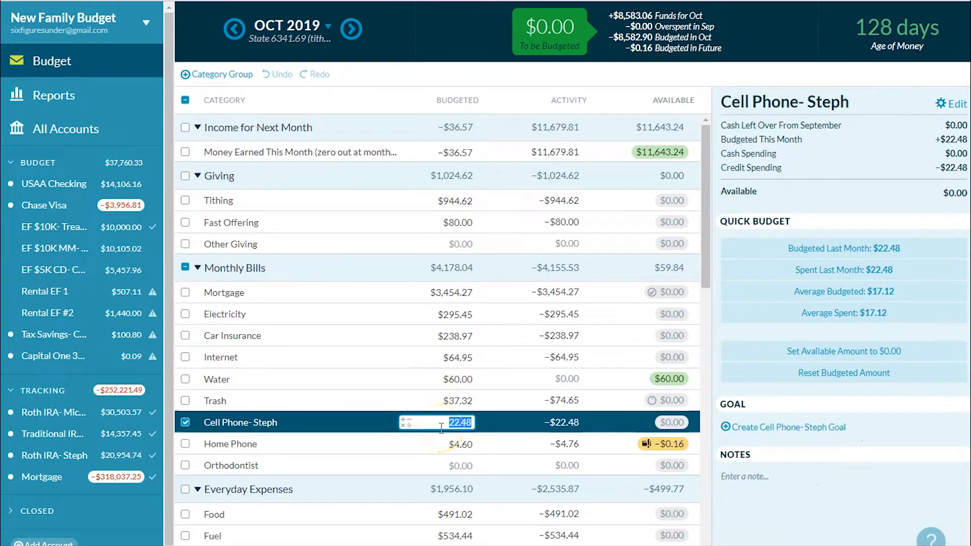
left_click(443, 425)
left_click(439, 443)
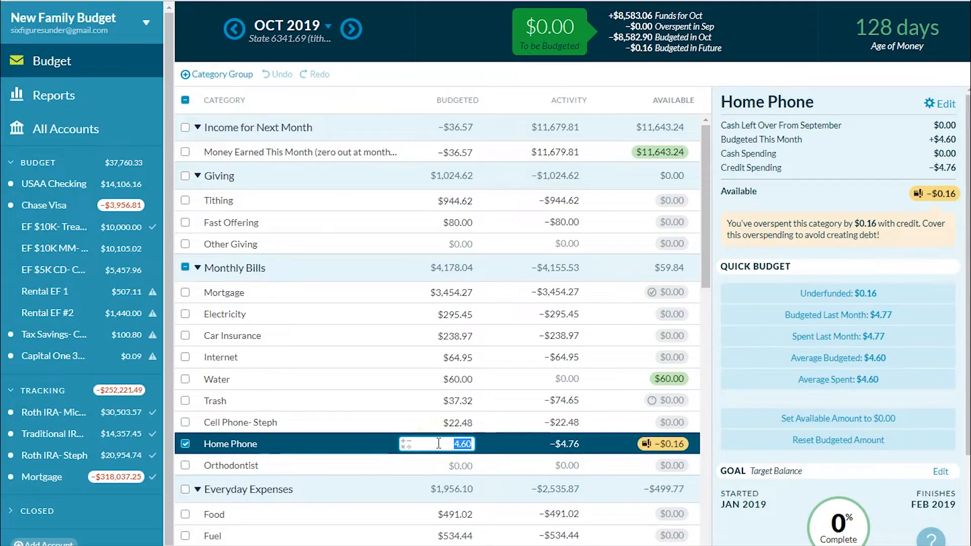
left_click(438, 467)
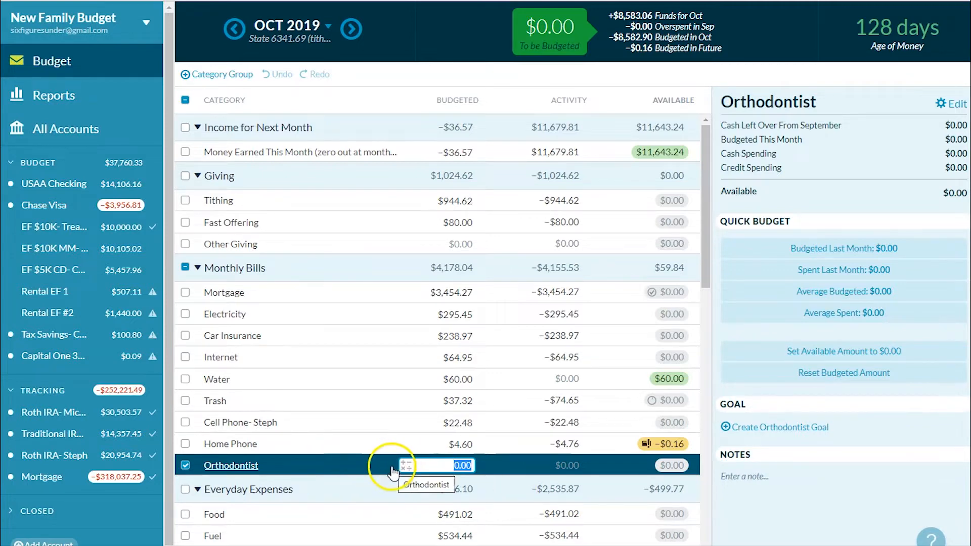
key("Return")
- Inspect the budget details of Food, Fuel and Household Misc in the Everyday Expenses group
left_click(376, 521)
scroll(380, 516, "down", 3)
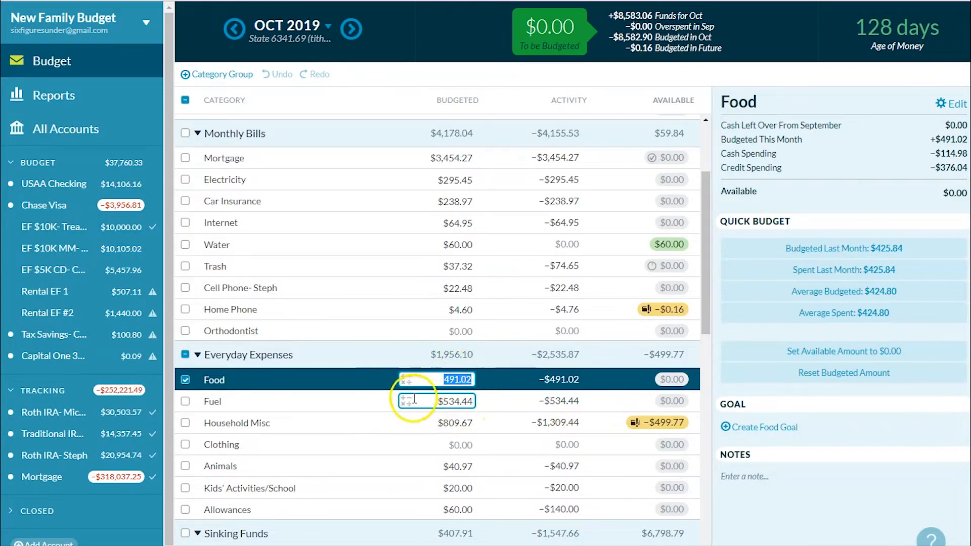
left_click(378, 405)
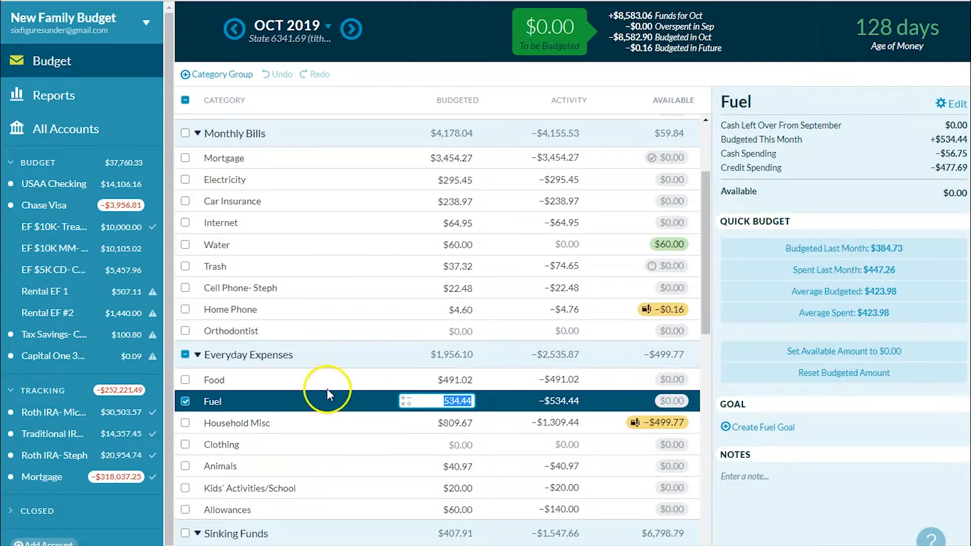
left_click(355, 423)
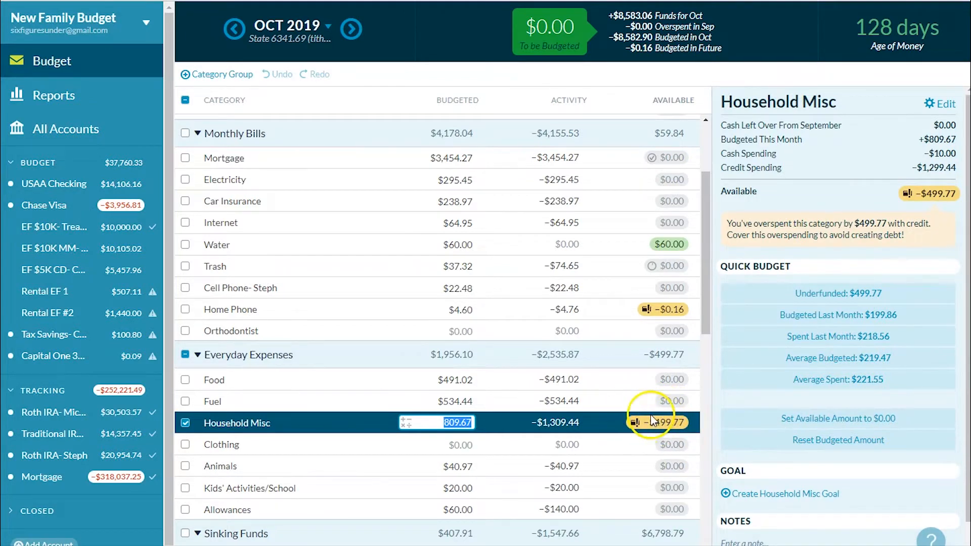
mouse_move(660, 421)
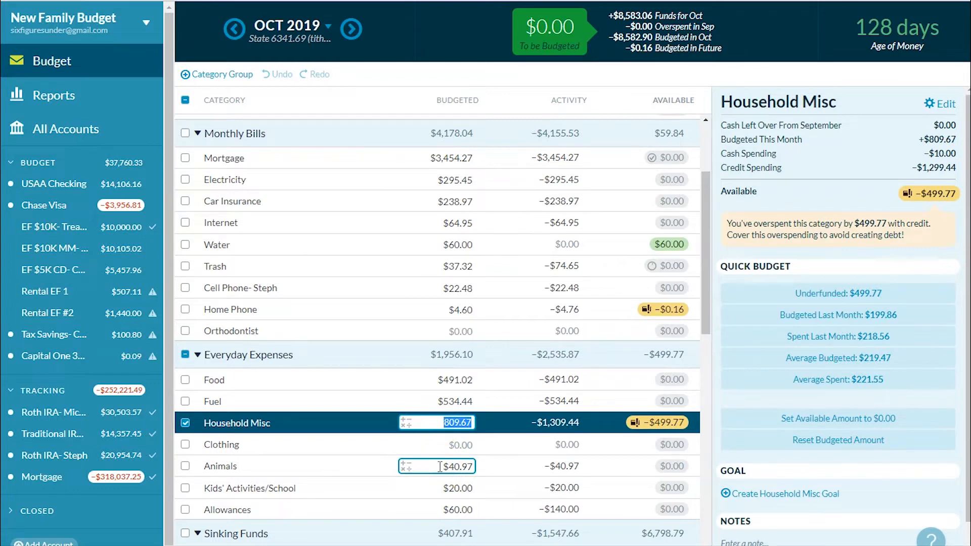
- View the October transactions in the Animals category, and check the budgeted amounts for Kids' Activities/School and Allowances
left_click(561, 469)
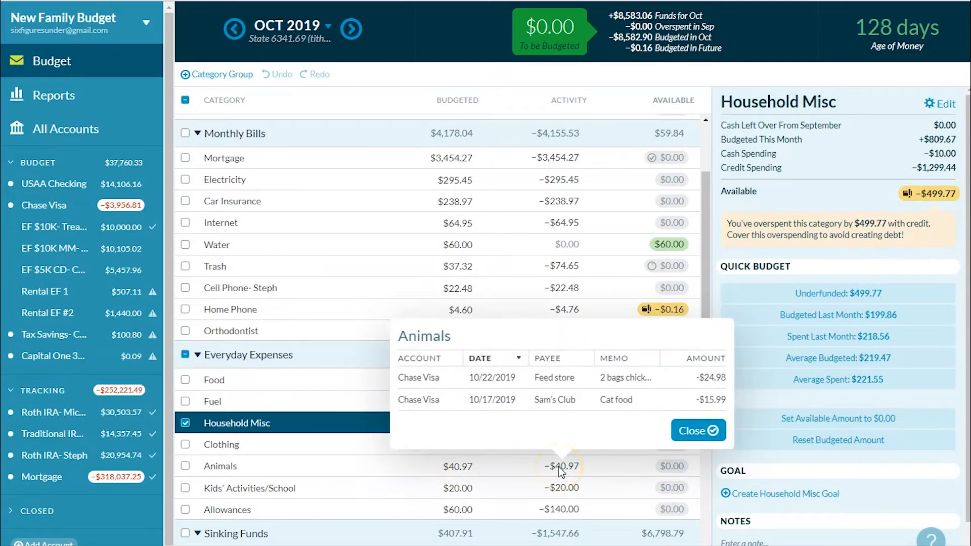
left_click(698, 431)
left_click(461, 503)
left_click(445, 489)
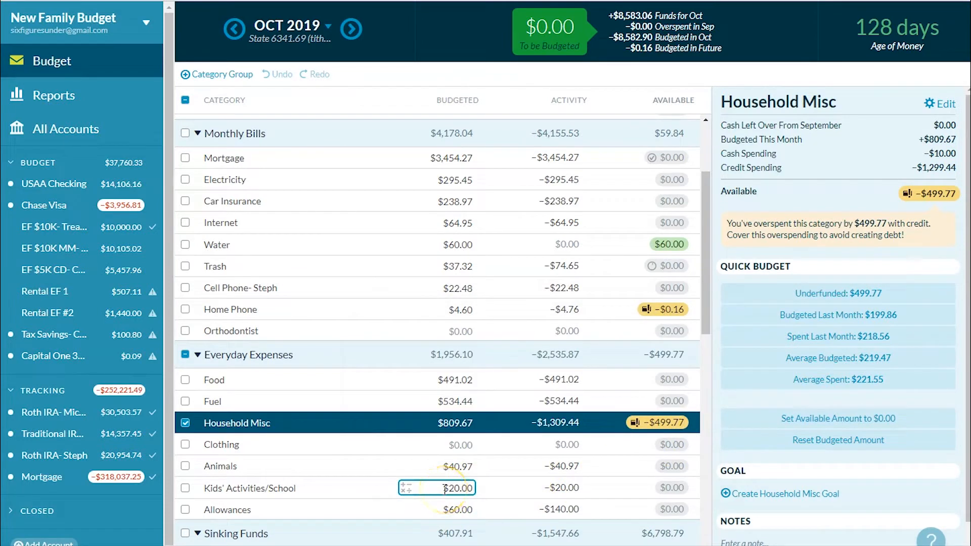
left_click(451, 508)
- Review the budgeted amount and monthly activity of Medical/Dental in the Sinking Funds group
scroll(451, 509, "down", 7)
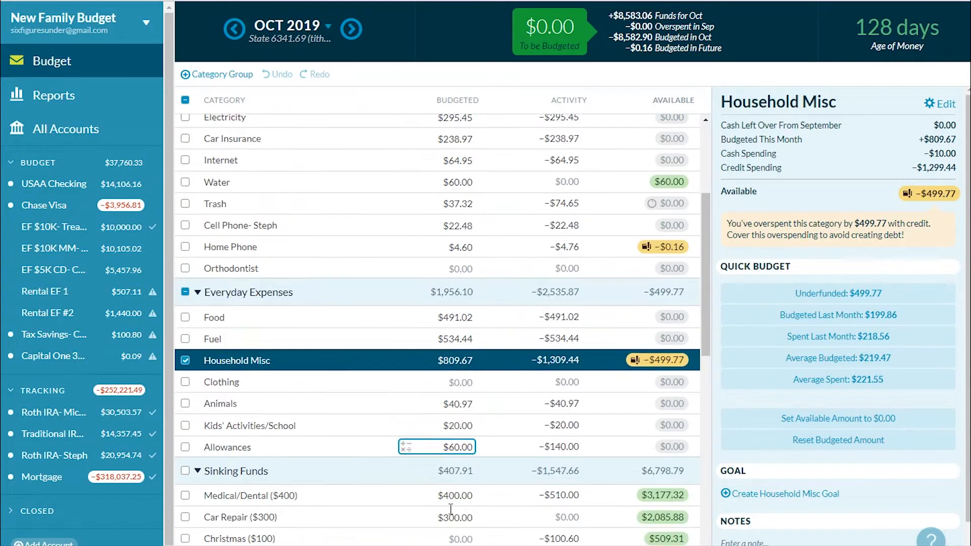
scroll(451, 508, "down", 3)
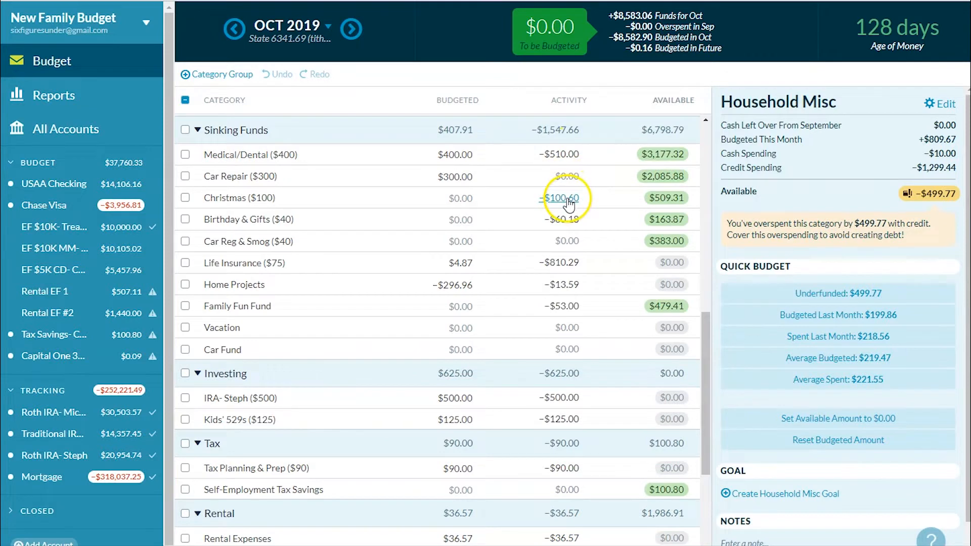
left_click(405, 153)
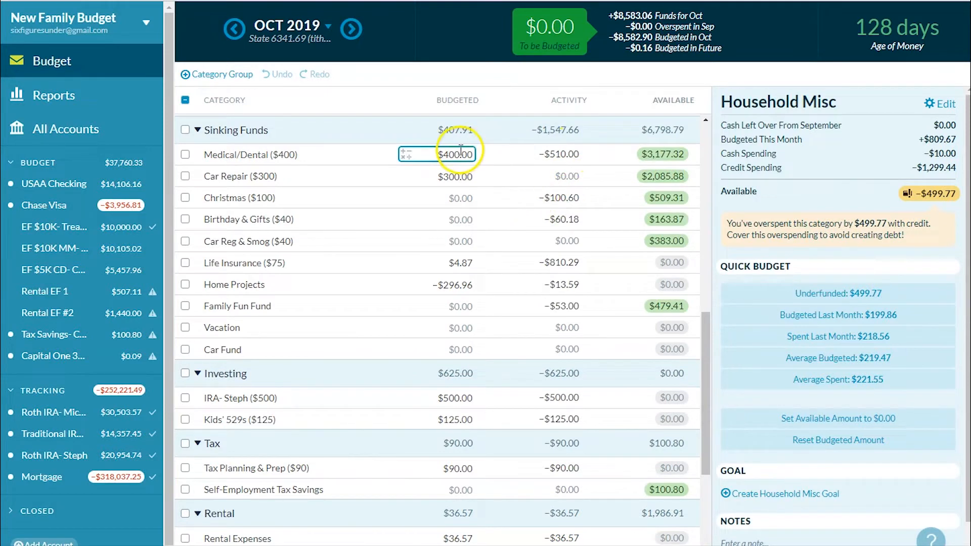
left_click(452, 154)
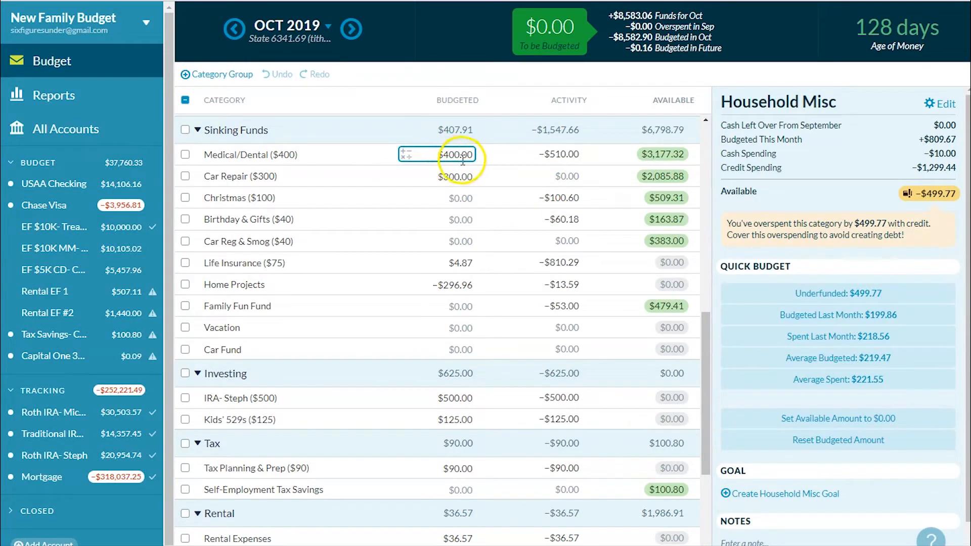
left_click(560, 165)
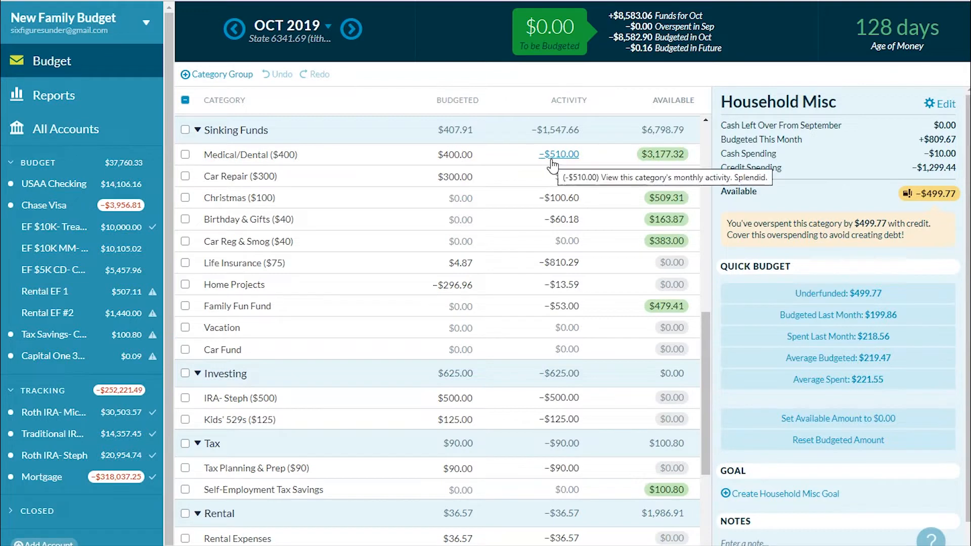
left_click(561, 155)
left_click(565, 159)
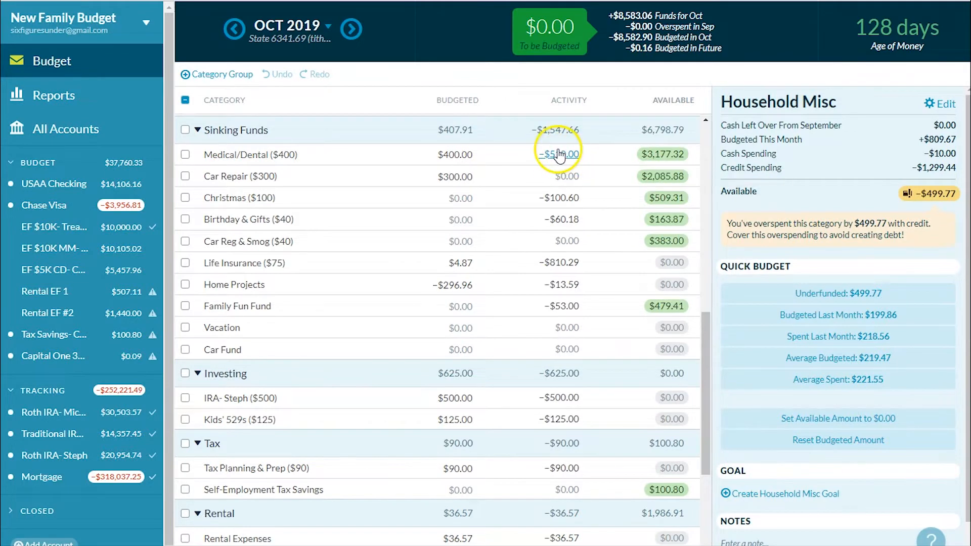
- Check the October budgeted amount for Car Repair in the Sinking Funds group
left_click(479, 192)
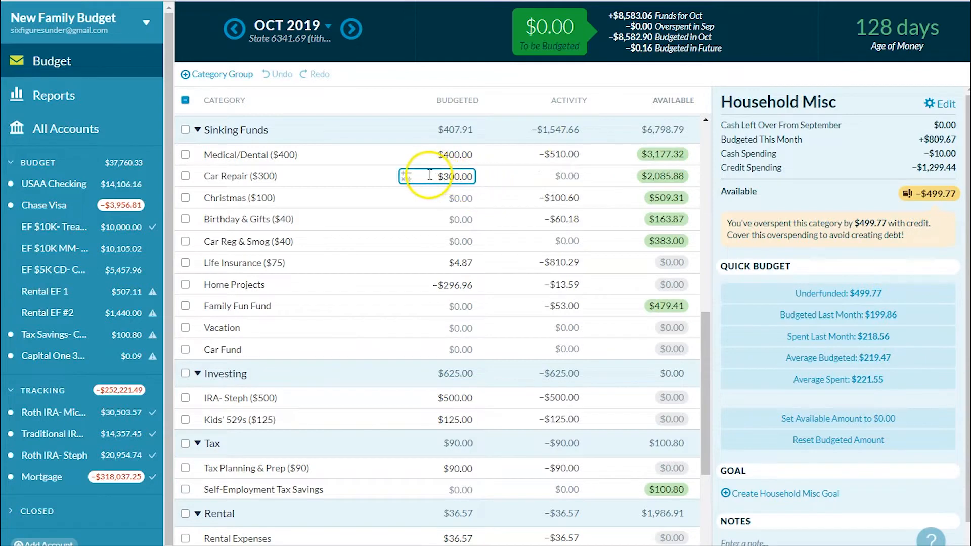
left_click(464, 180)
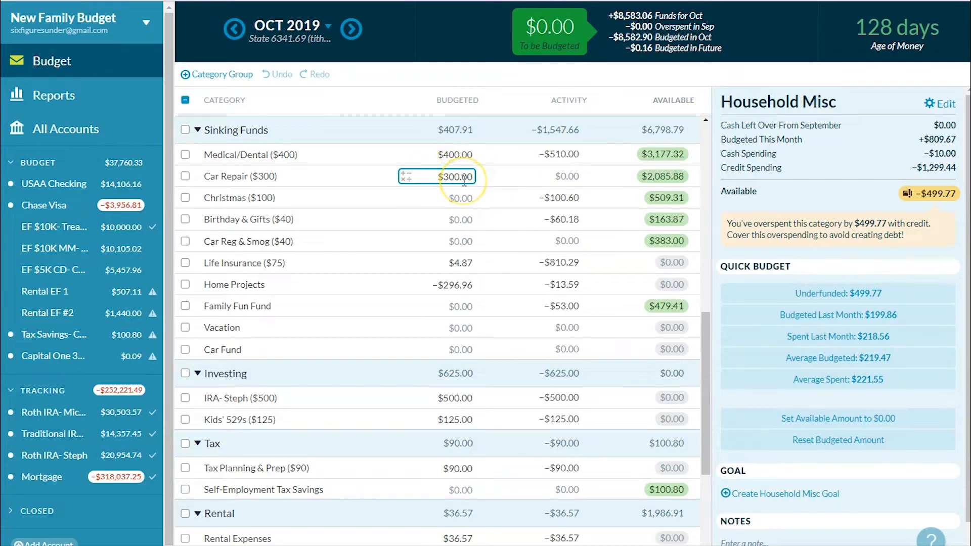
left_click(662, 195)
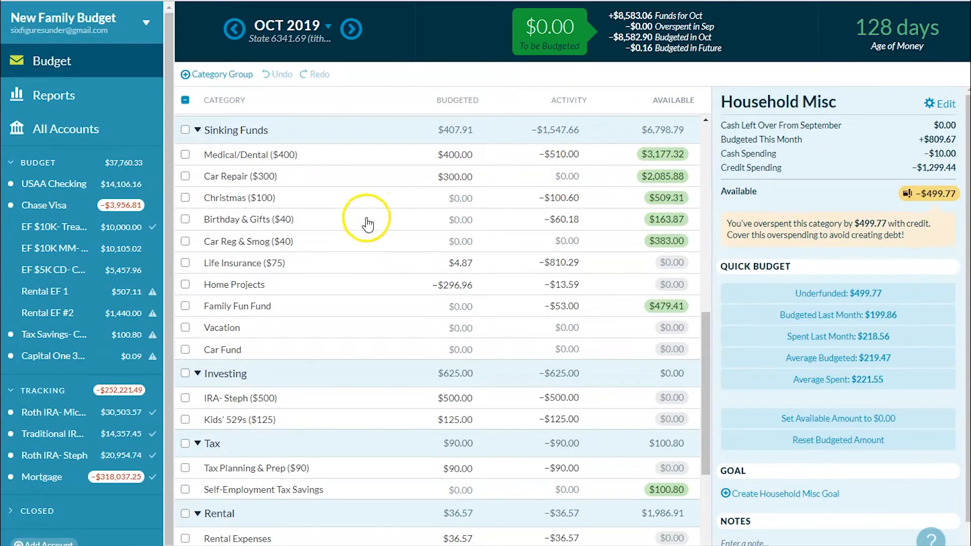
- Examine the Christmas sinking fund's budgeted amount and compare it with Birthday & Gifts and Car Reg & Smog
left_click(447, 199)
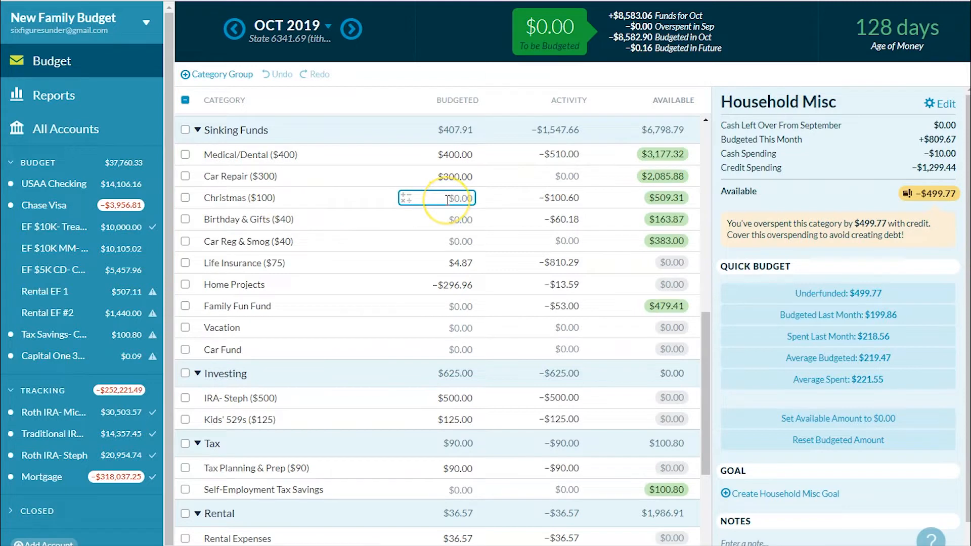
key("Return")
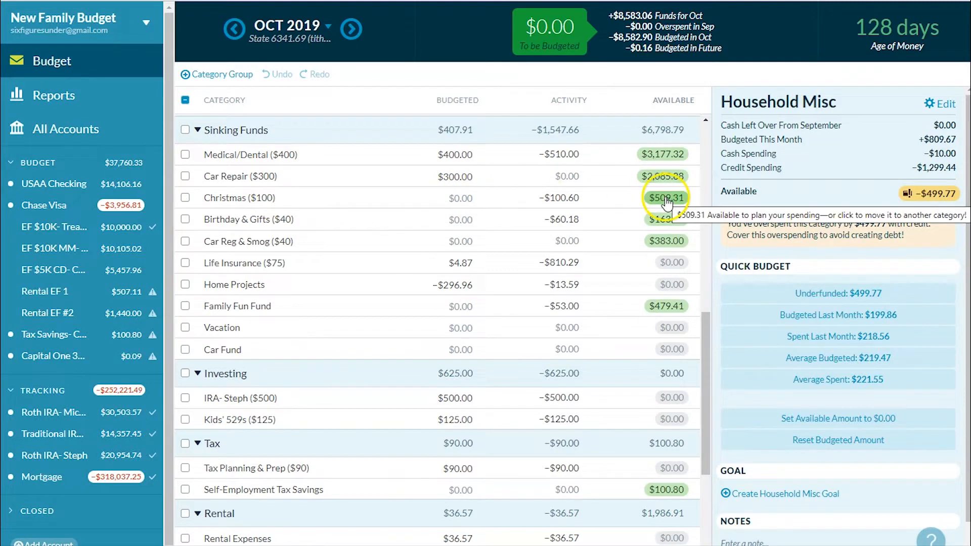
left_click(457, 197)
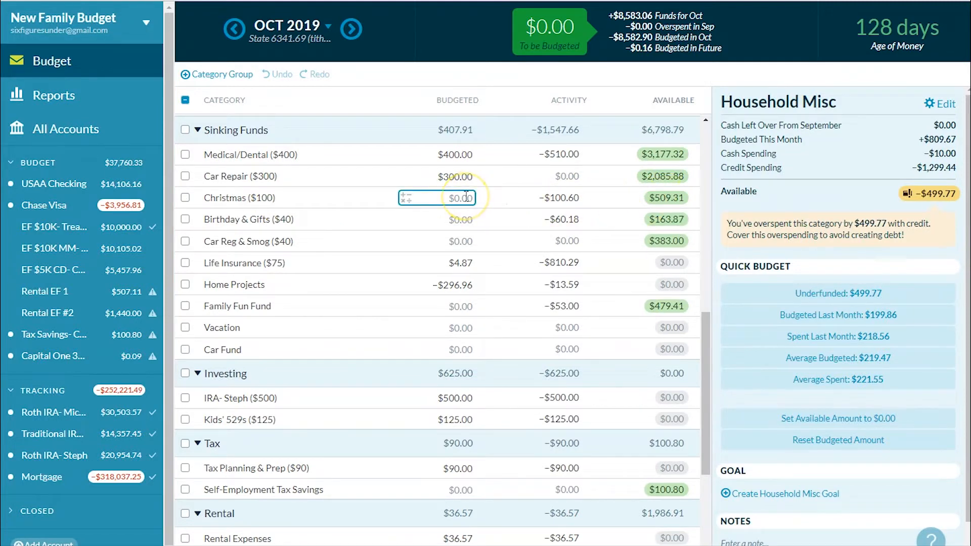
left_click(457, 198)
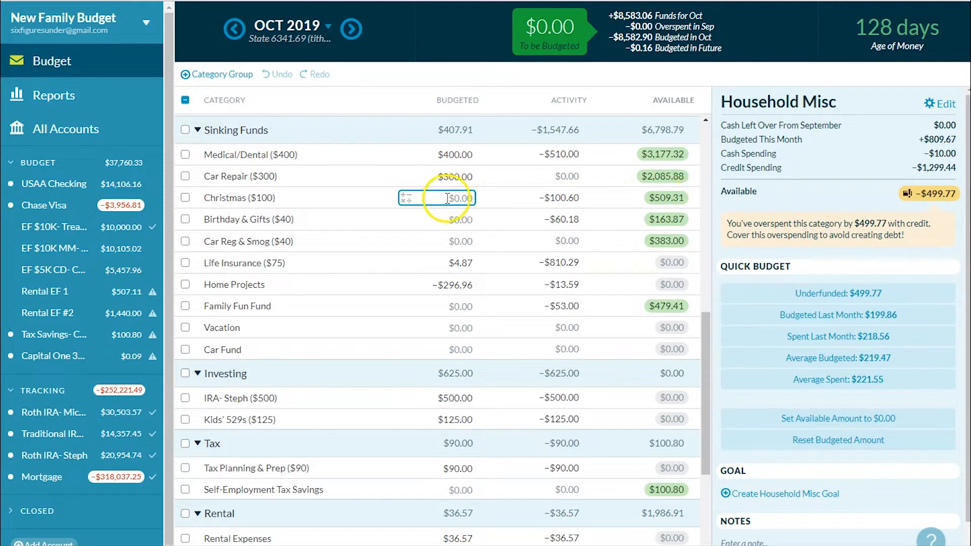
left_click(447, 220)
left_click(447, 241)
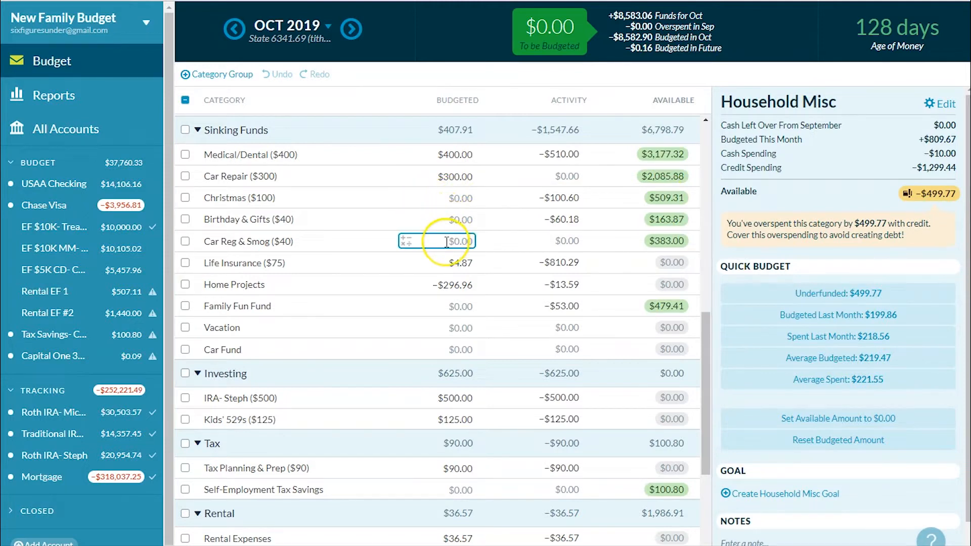
left_click(445, 197)
left_click(446, 219)
left_click(457, 197)
key("Escape")
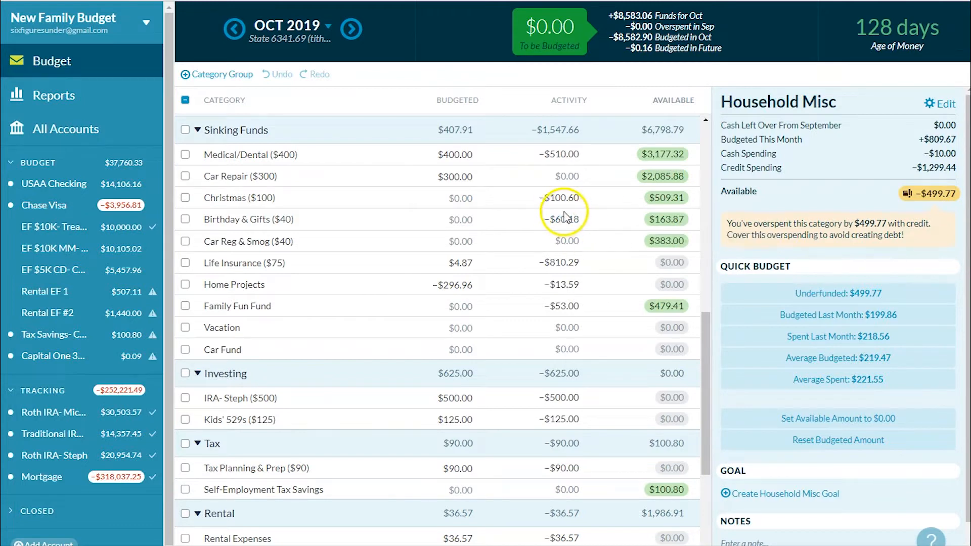
- Check the October budgeted and available amounts for the Birthday & Gifts and Car Reg & Smog funds
left_click(442, 216)
key("Escape")
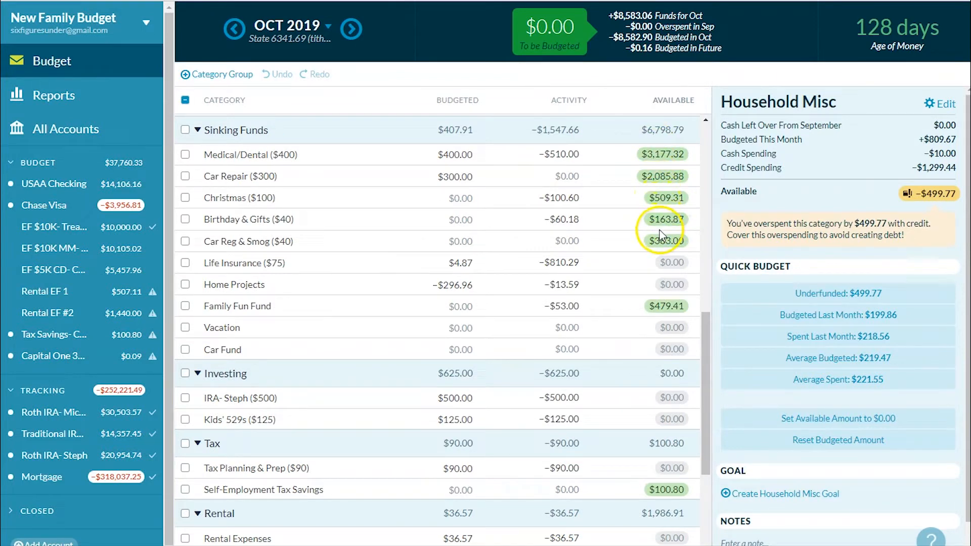
left_click(440, 241)
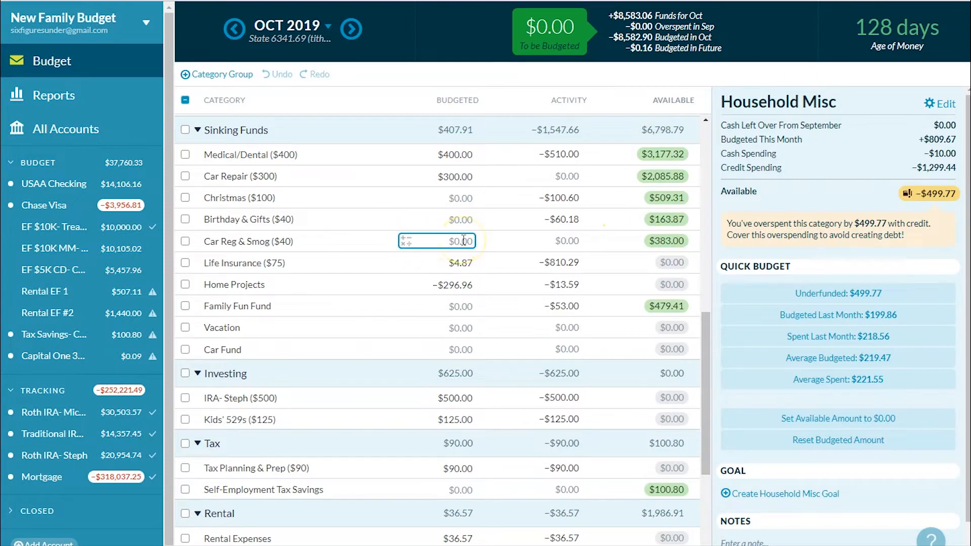
key("Escape")
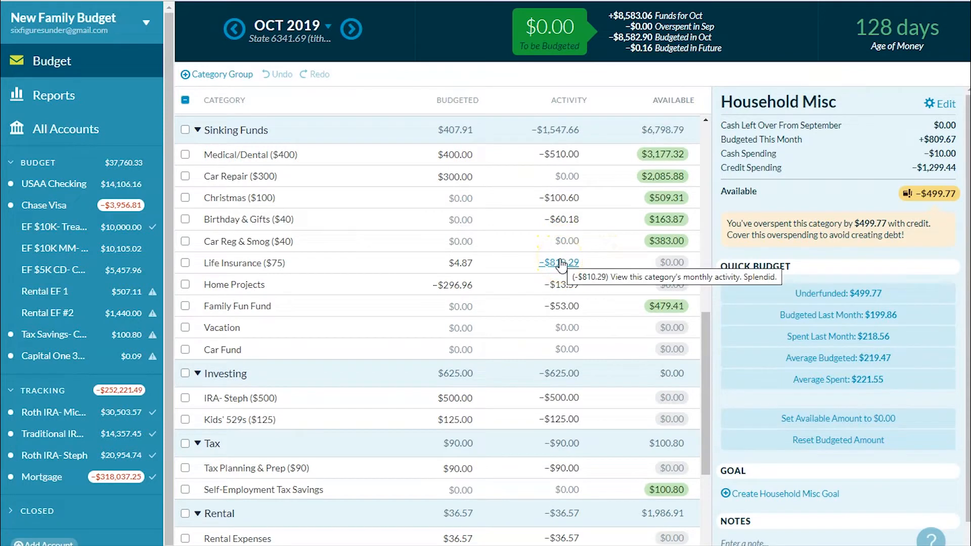
- Examine Life Insurance's October budgeted amount and compare it with Household Misc in the Everyday Expenses group
left_click(425, 262)
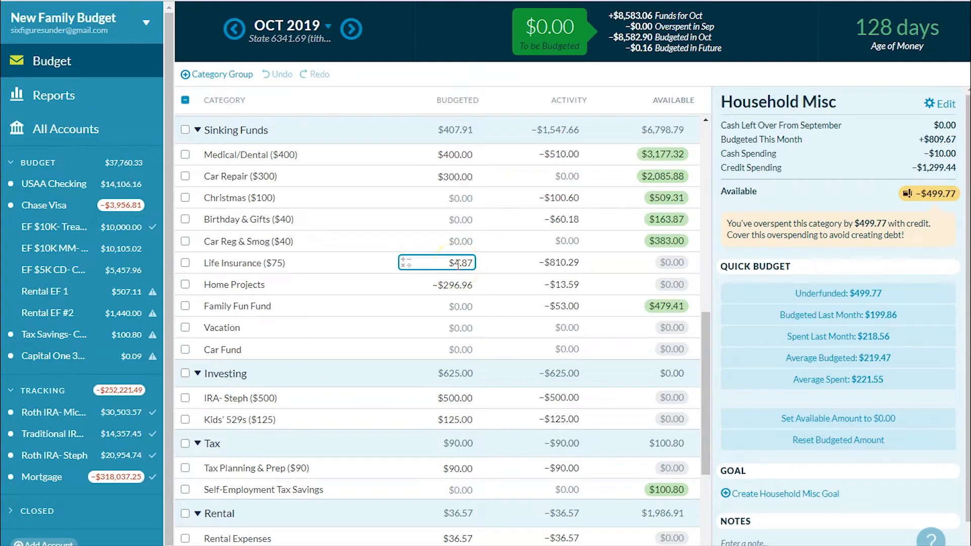
scroll(458, 264, "up", 8)
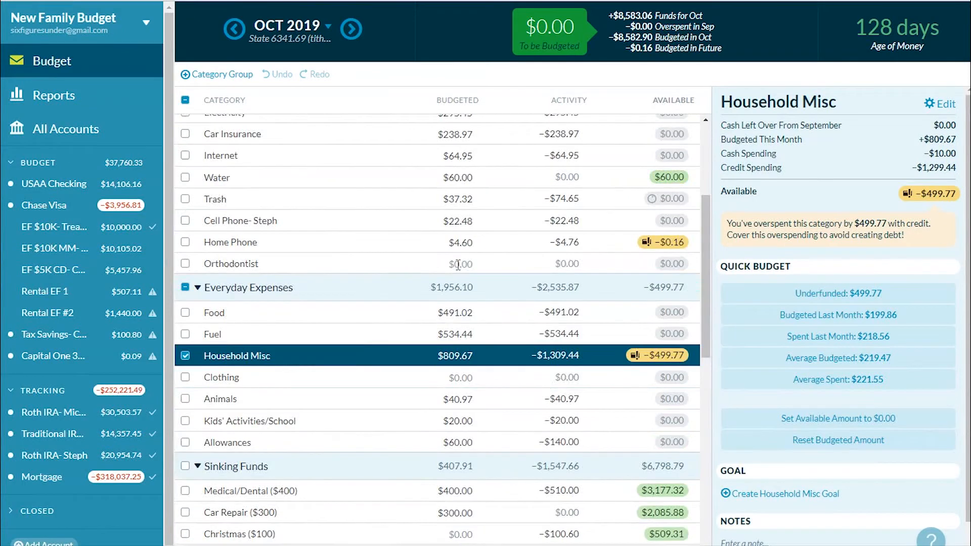
left_click(456, 288)
left_click(456, 423)
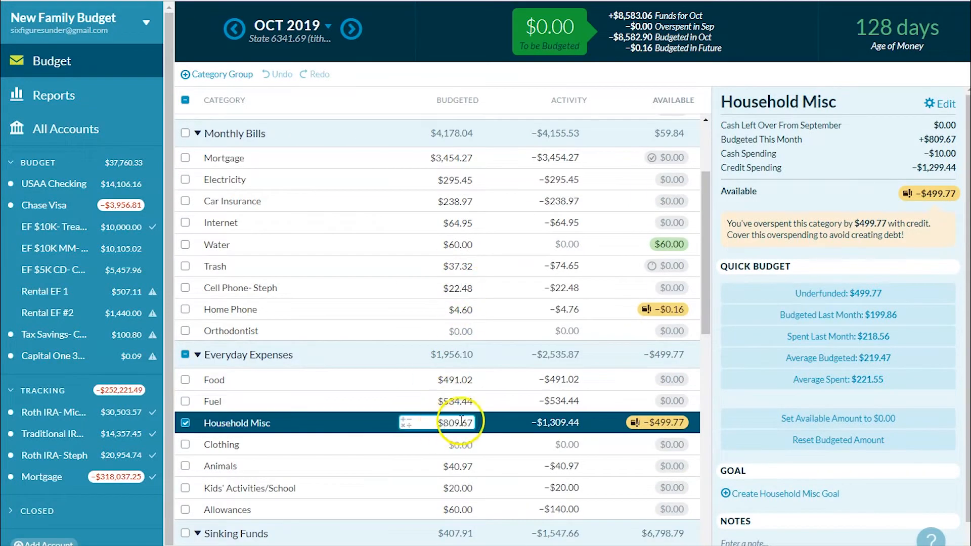
scroll(446, 411, "down", 8)
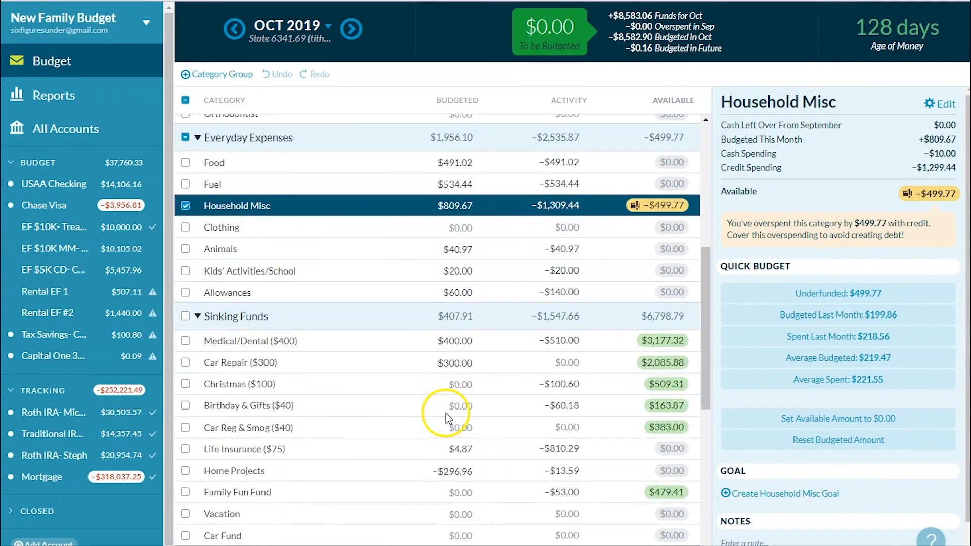
left_click(441, 263)
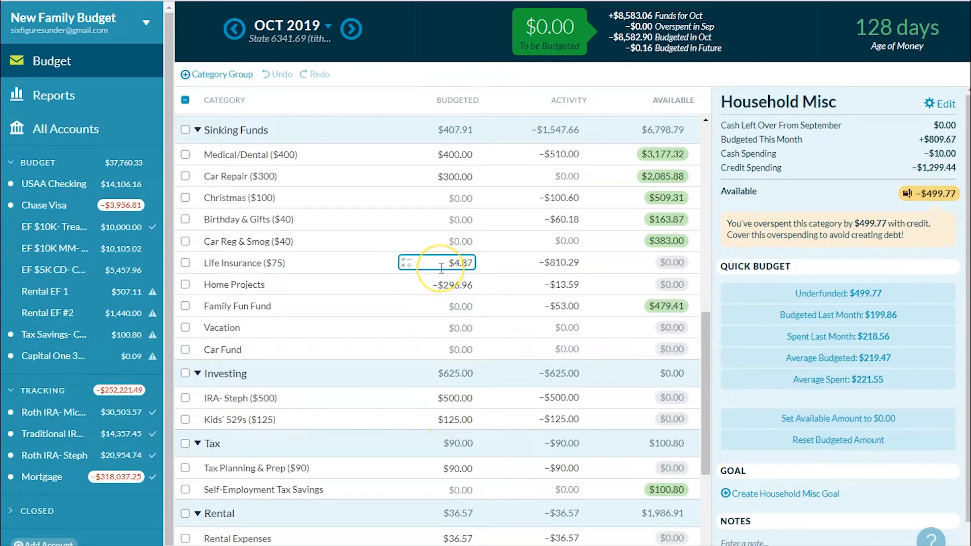
left_click(313, 267)
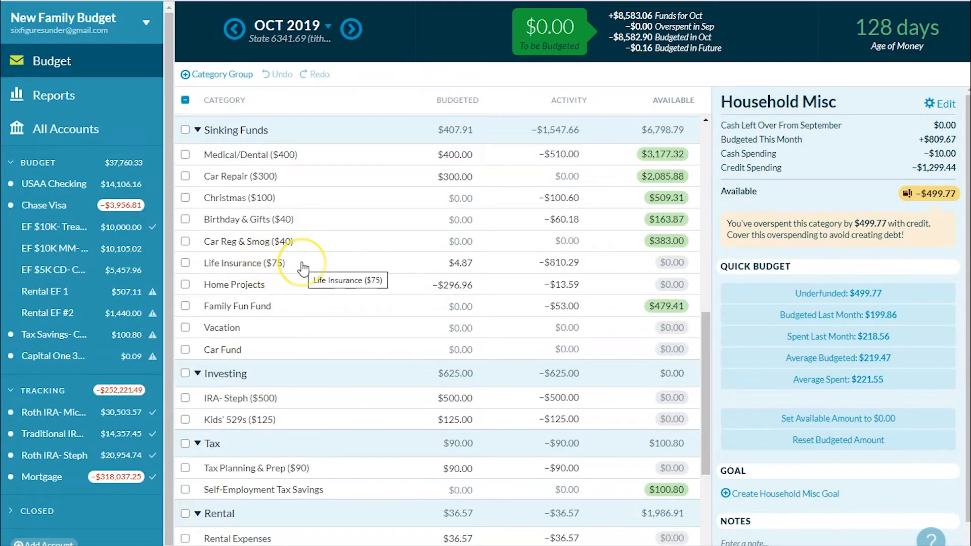
left_click(435, 263)
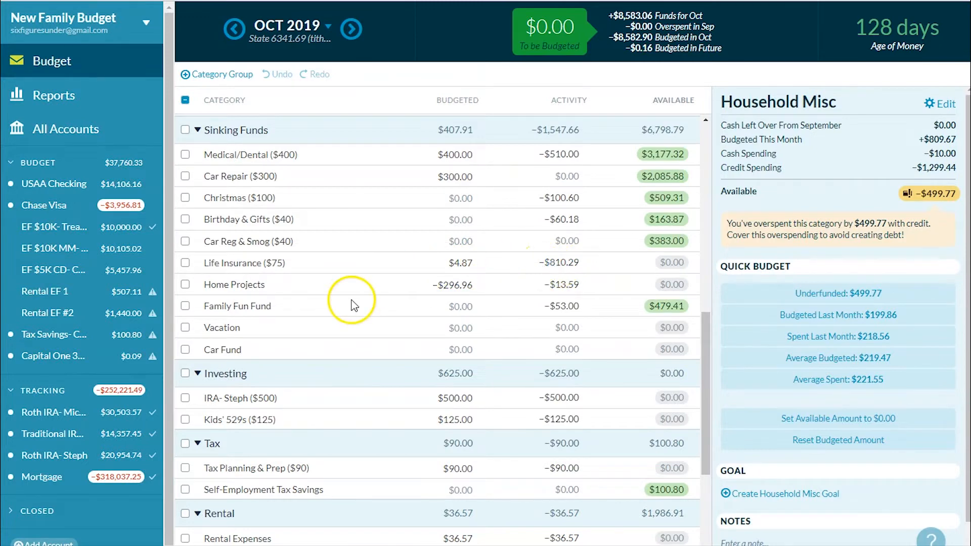
- Check the budgeted and available amounts of Home Projects and review its October transactions
left_click(434, 290)
left_click(512, 293)
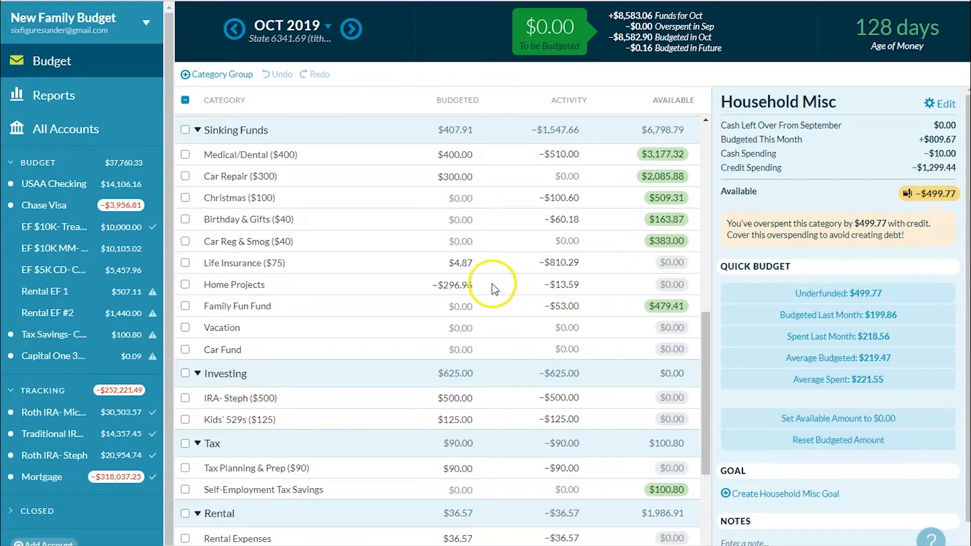
left_click(472, 285)
left_click(460, 306)
left_click(428, 273)
left_click(642, 286)
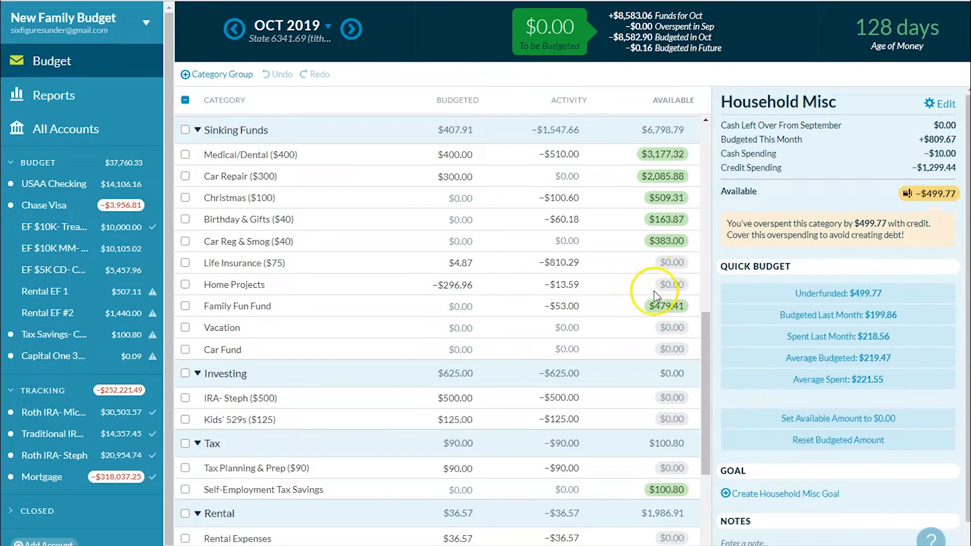
left_click(569, 286)
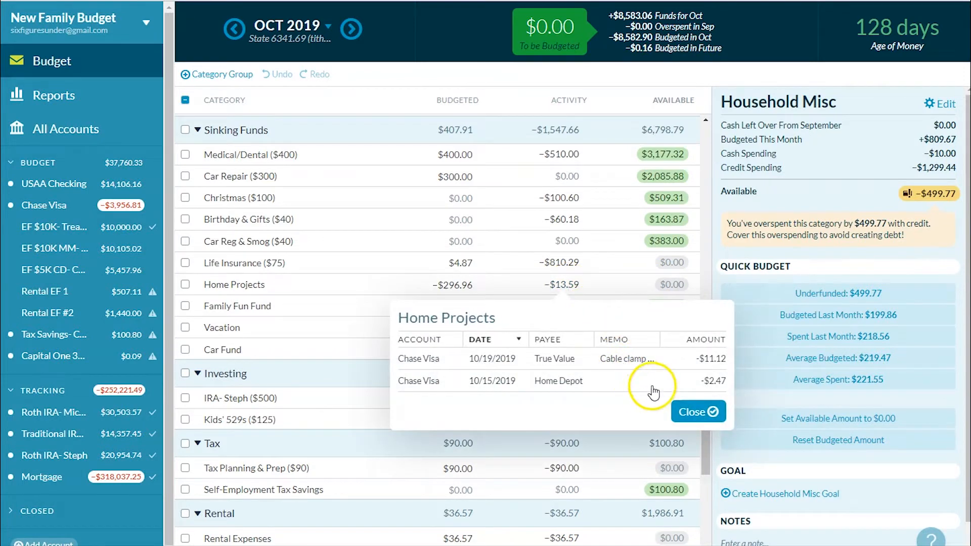
left_click(692, 418)
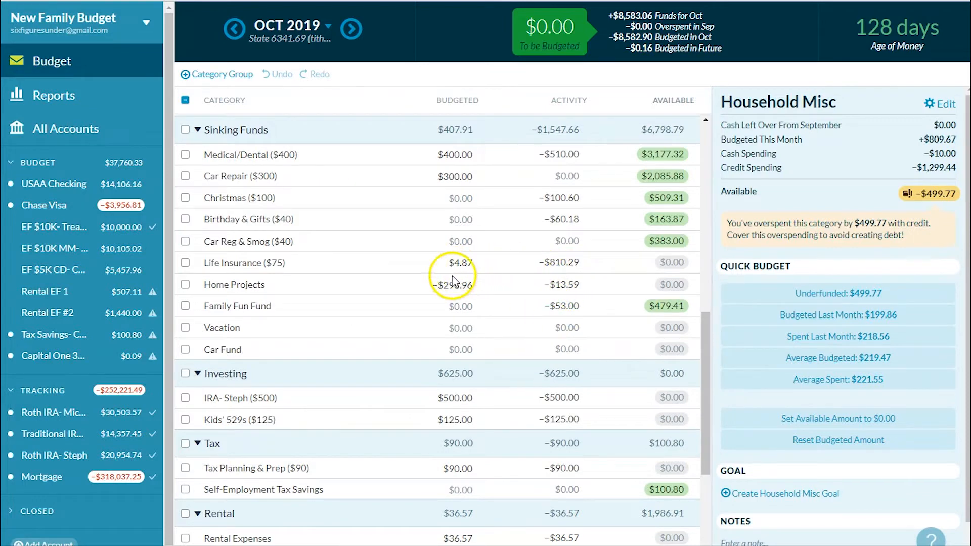
- Compare the October budgeted amounts of Home Projects and the Family Fun Fund
left_click(446, 293)
left_click(446, 305)
left_click(494, 305)
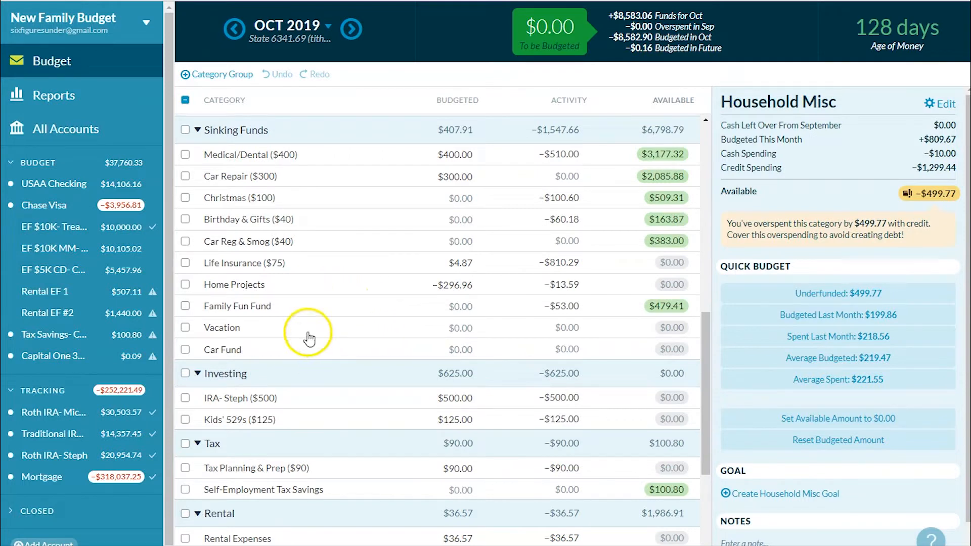
- Review the budgeted amounts in the Investing group and the details of Tax Planning & Prep and Self-Employment Tax Savings
scroll(320, 343, "down", 4)
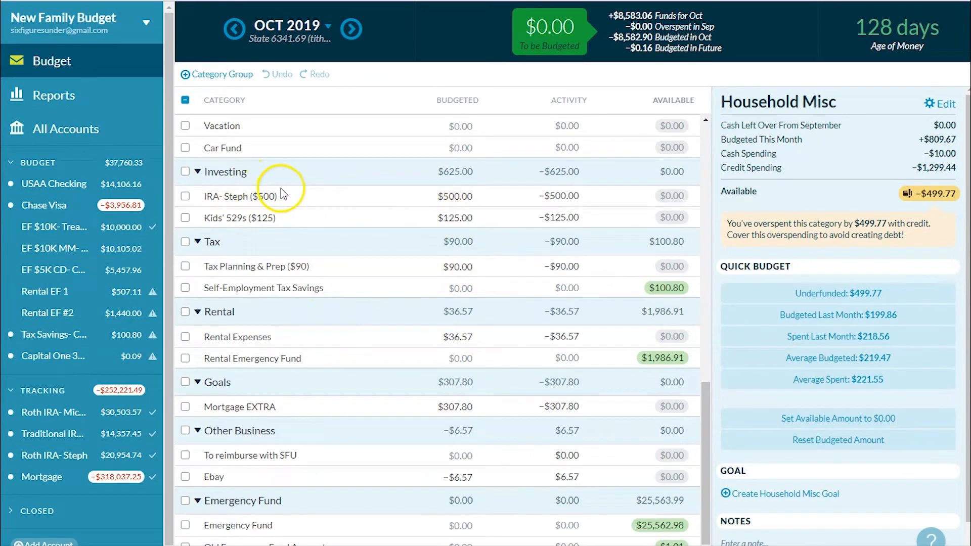
left_click(420, 197)
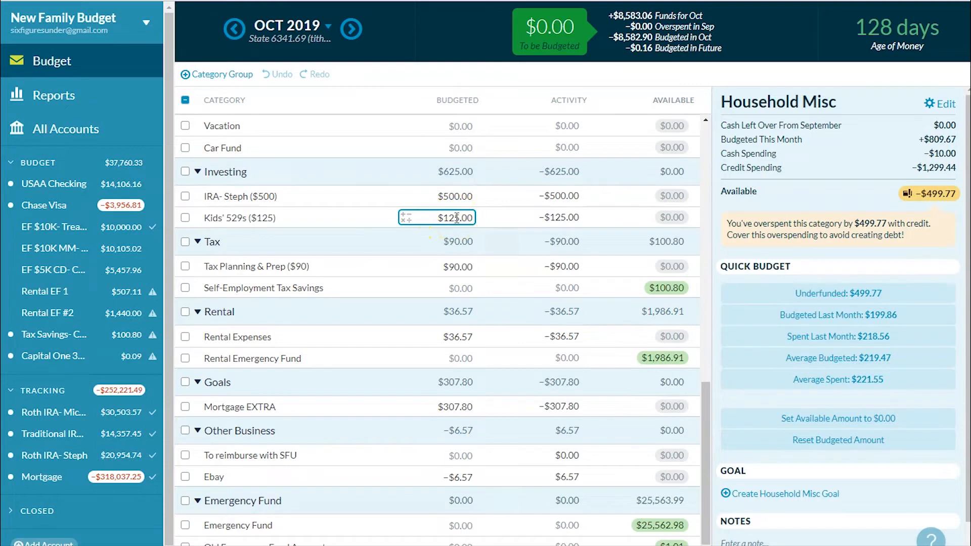
scroll(457, 217, "down", 3)
scroll(381, 340, "up", 6)
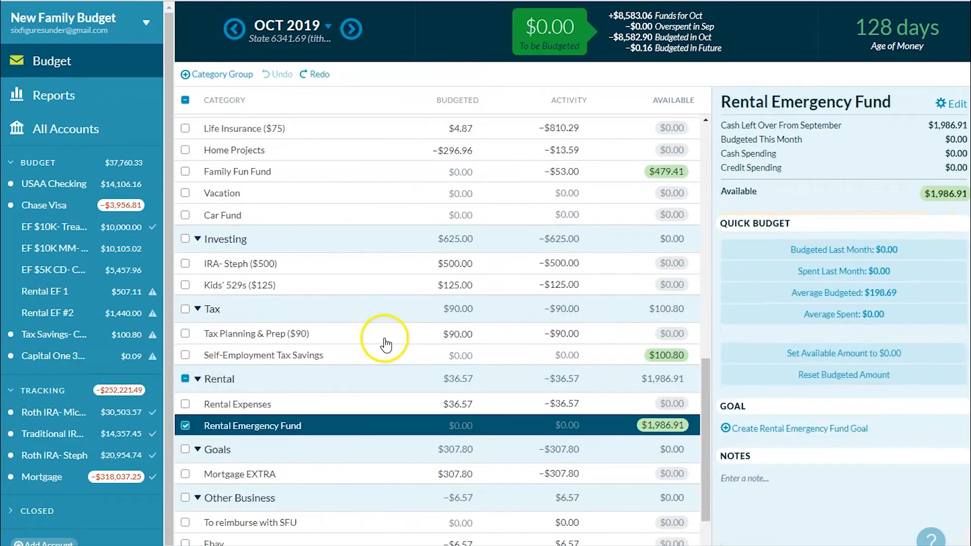
left_click(384, 336)
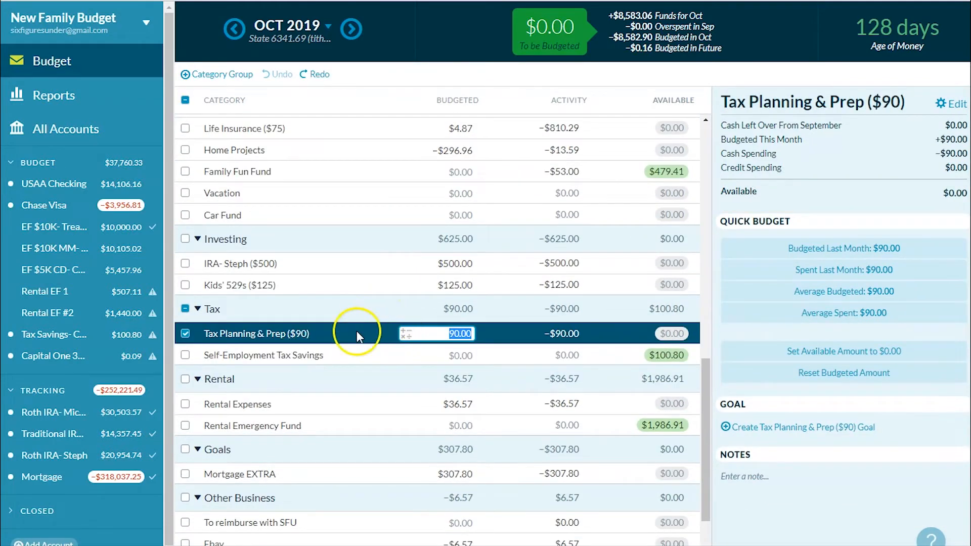
left_click(343, 363)
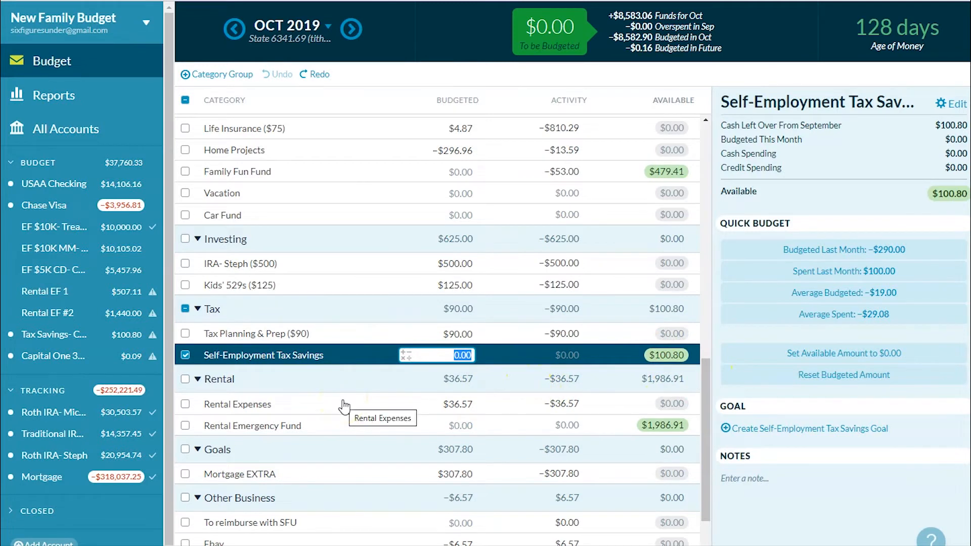
- Set the October budgeted amount of Rental Expenses to 0
left_click(281, 405)
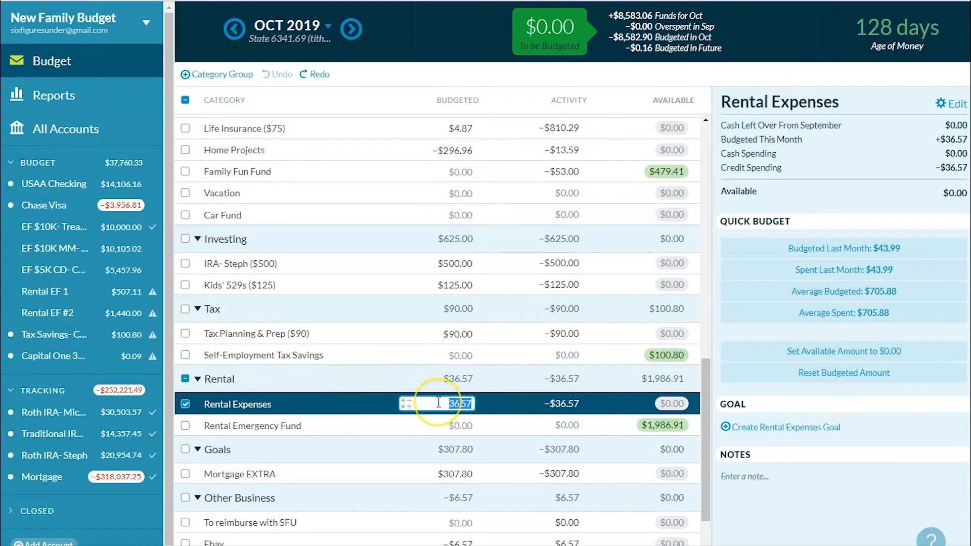
type("0")
key("Return")
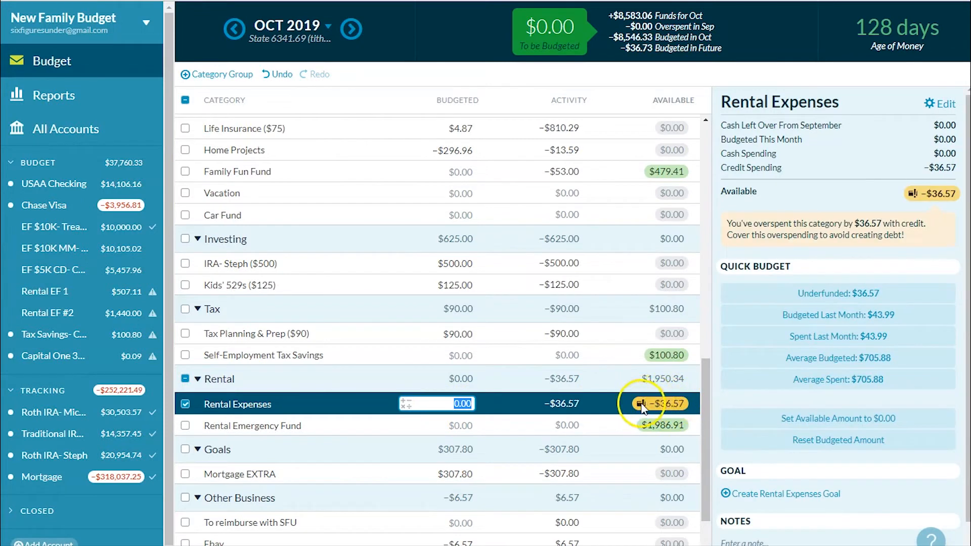
- Set the budgeted amount of Money Earned This Month in the Income for Next Month group to 0
left_click_drag(705, 411, 703, 197)
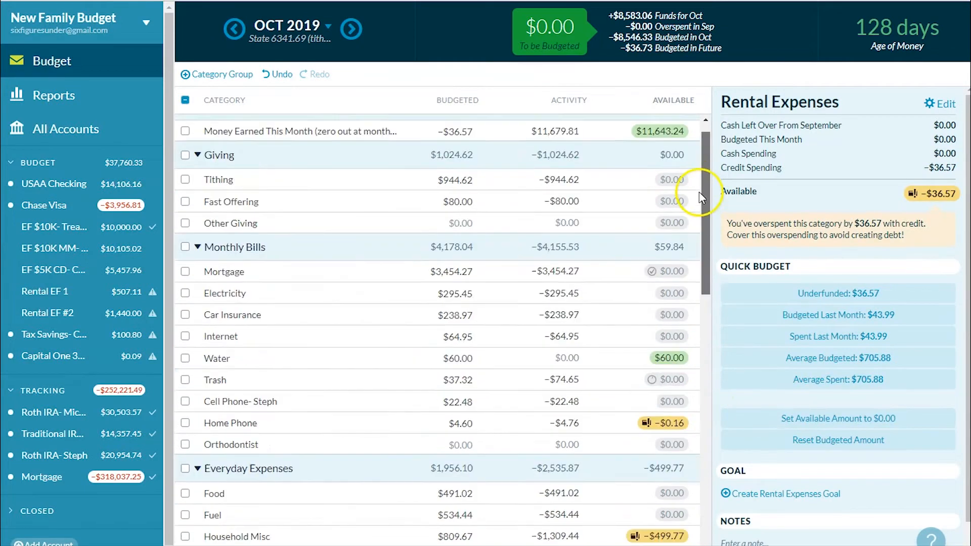
scroll(702, 197, "up", 1)
left_click(463, 152)
type("0")
left_click(440, 201)
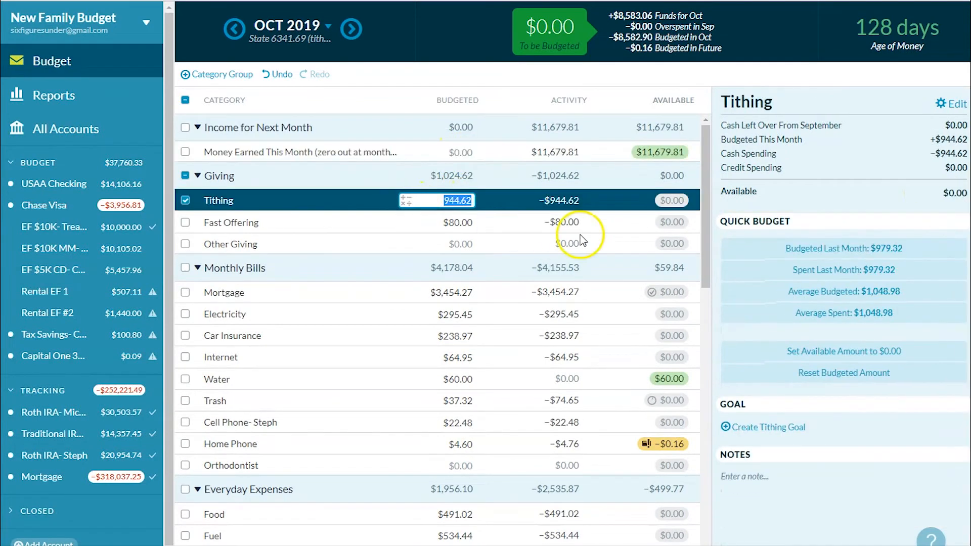
- Cover the Rental Expenses overspending with Money Earned This Month from the Income for Next Month group
left_click_drag(706, 203, 704, 430)
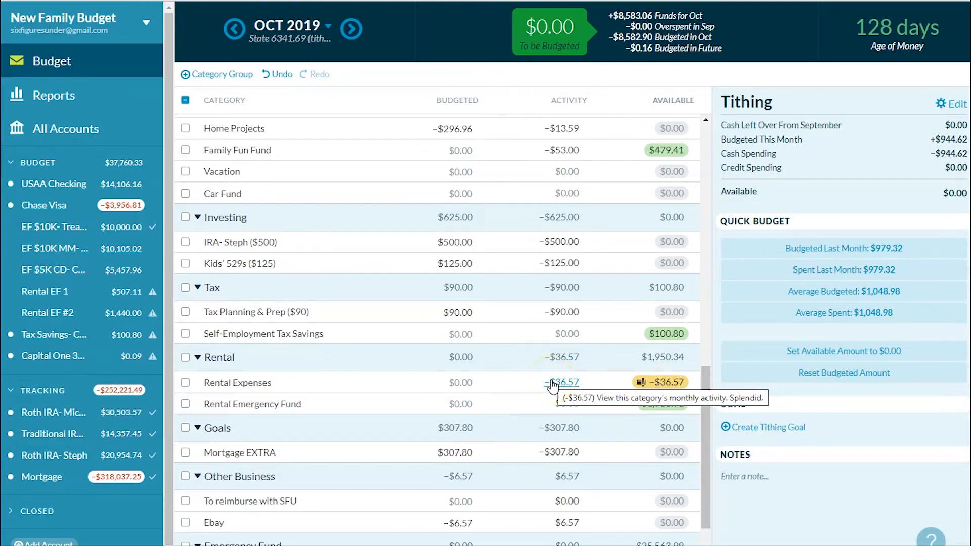
left_click(661, 389)
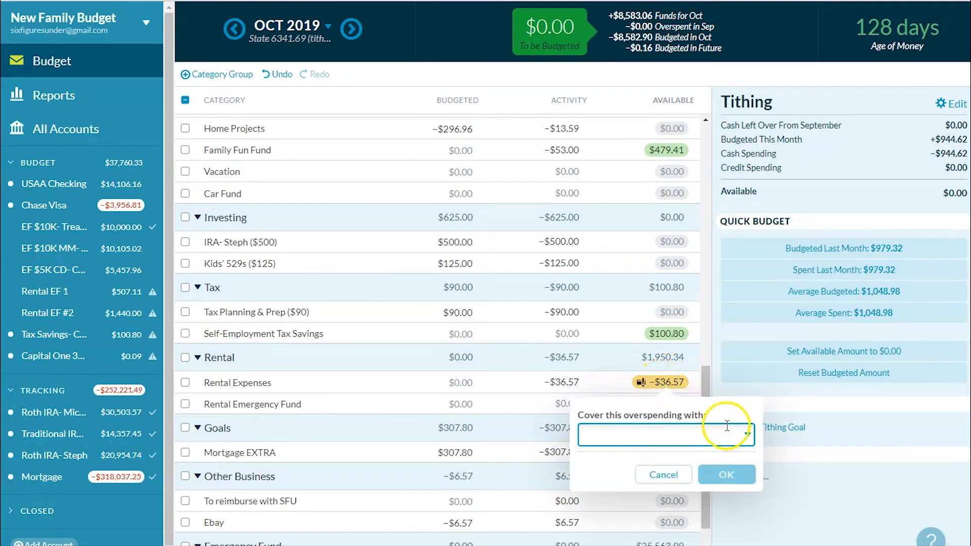
left_click(747, 436)
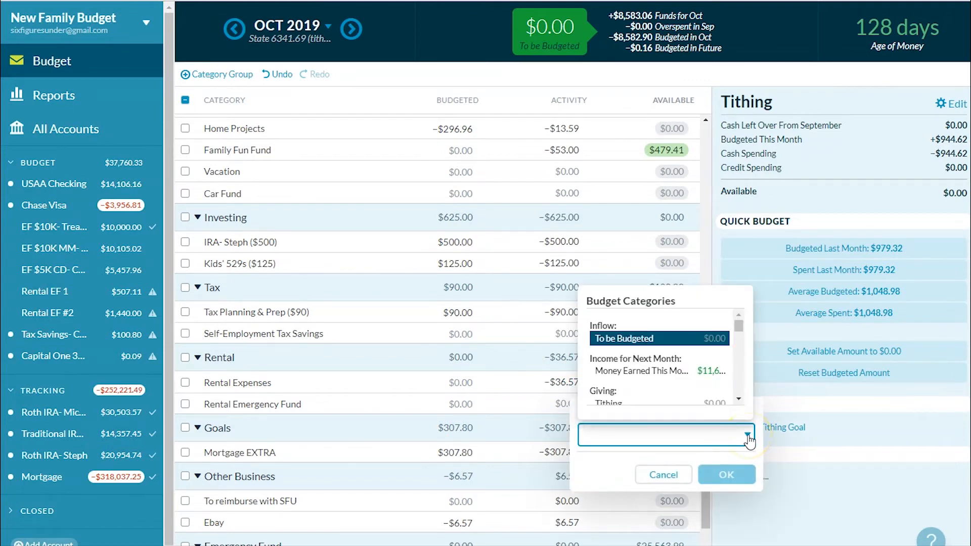
left_click(637, 372)
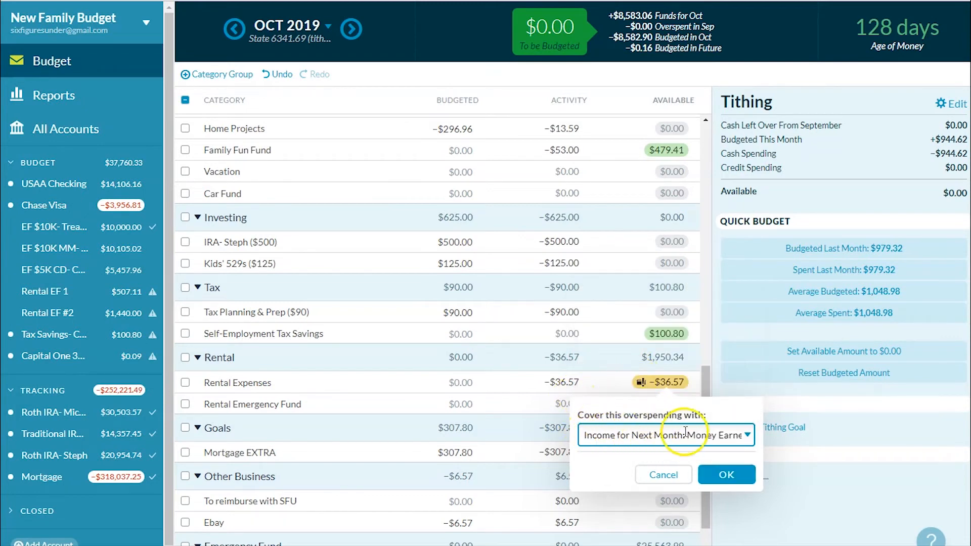
left_click(727, 474)
left_click(430, 382)
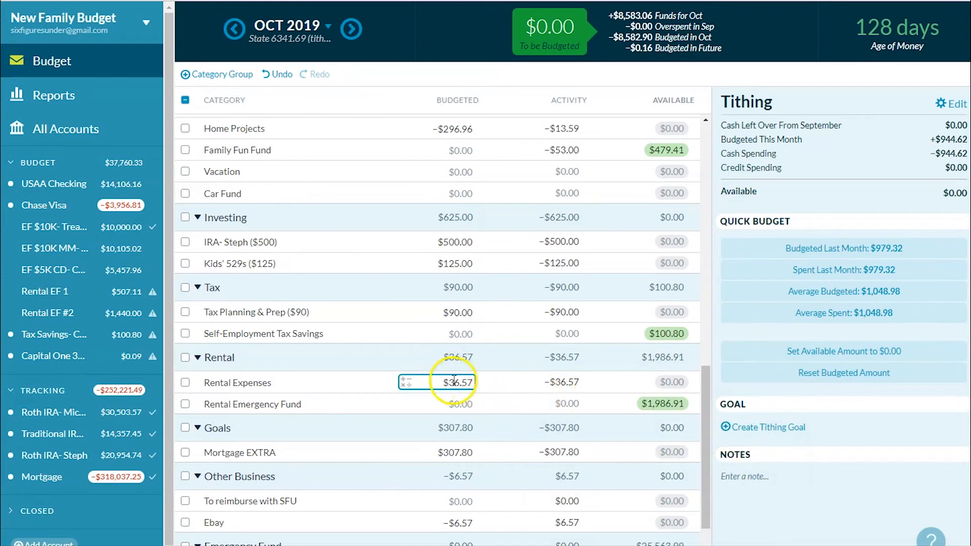
- Check the budgeted and available amounts of Money Earned This Month after covering the rental overspending
left_click_drag(703, 393, 702, 133)
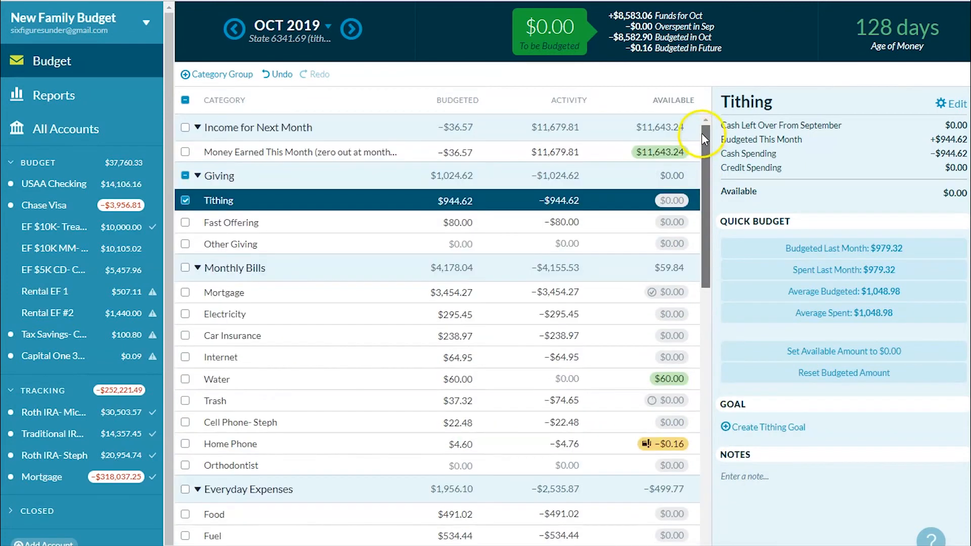
left_click(457, 152)
key("Return")
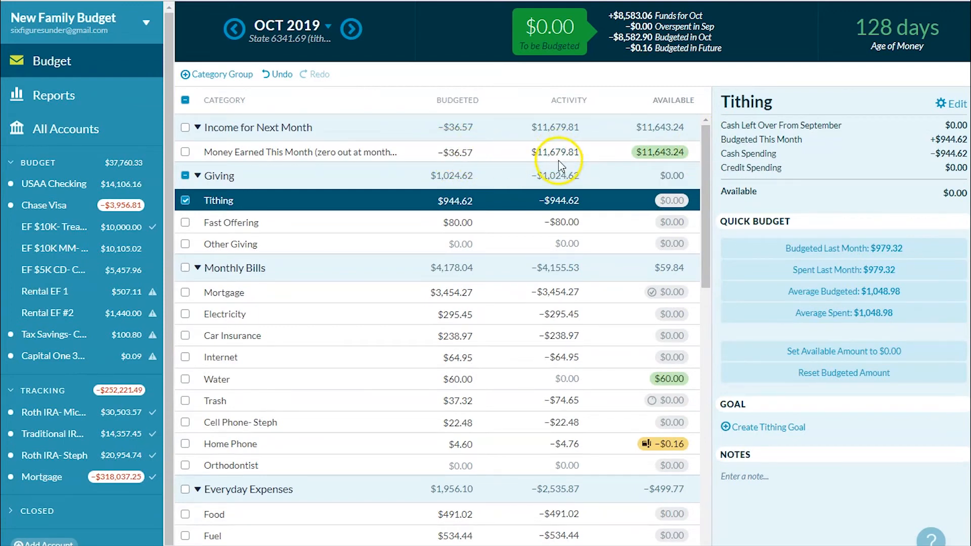
- Check the October budgeted amount of the Rental Emergency Fund in the Rental group
left_click_drag(706, 166, 395, 420)
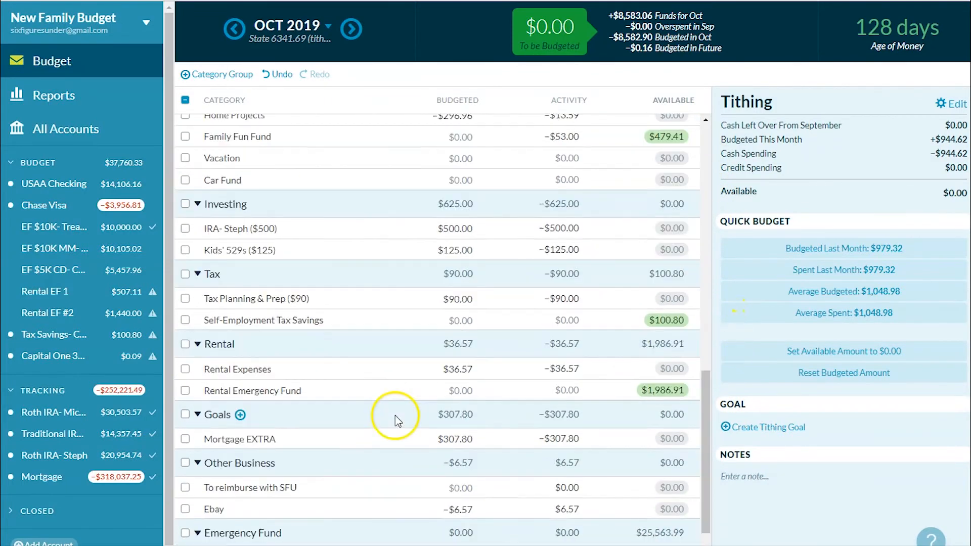
scroll(395, 419, "up", 1)
left_click(454, 457)
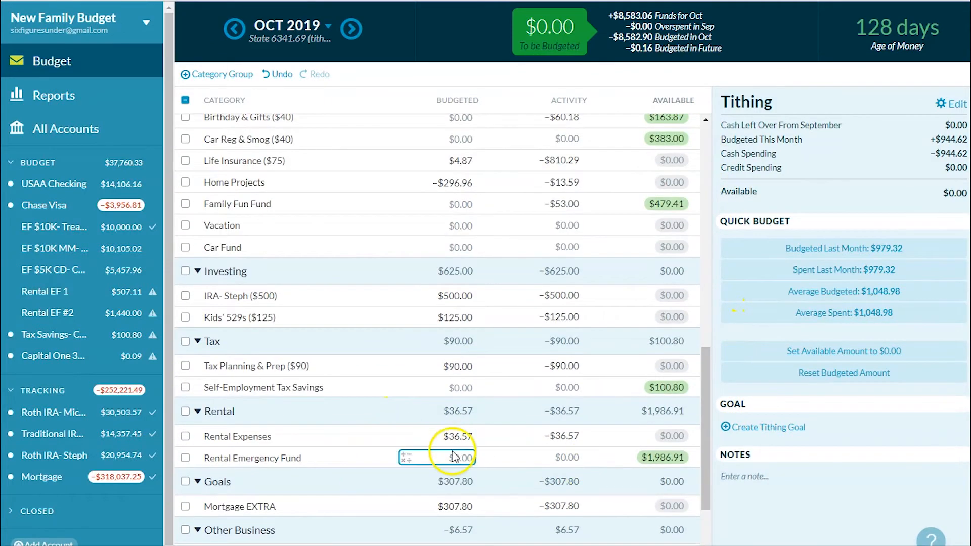
- Examine Mortgage EXTRA's budgeted amount in the Goals group and review its October transactions
left_click(444, 505)
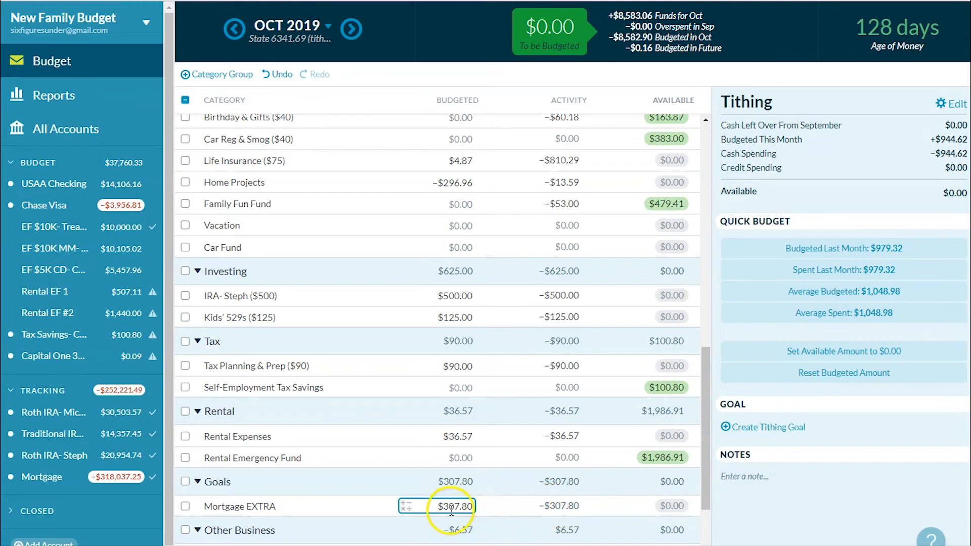
left_click(539, 508)
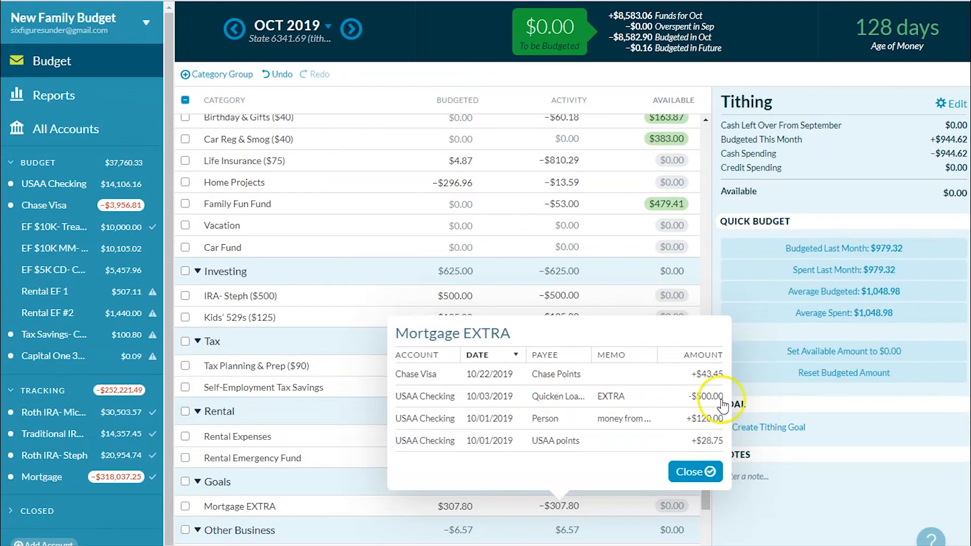
left_click(695, 473)
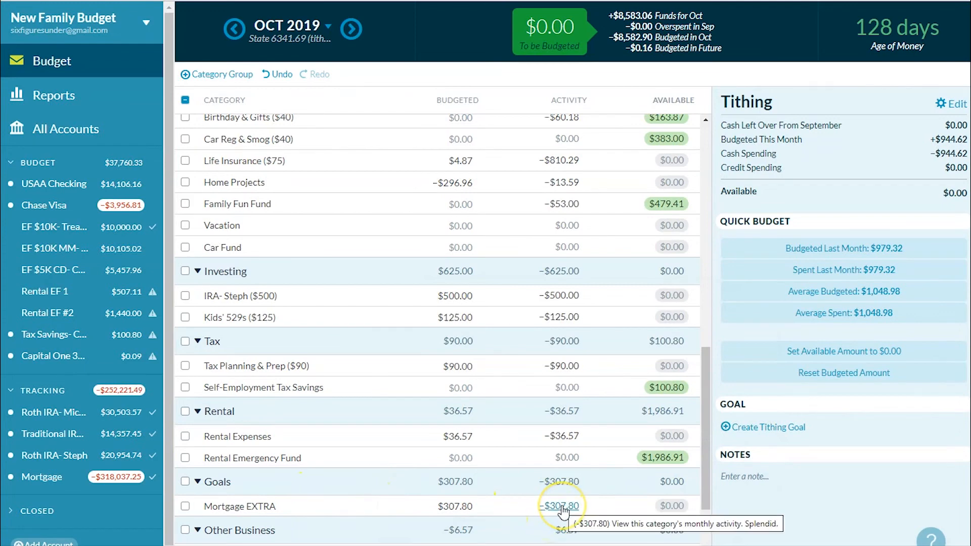
scroll(538, 502, "down", 1)
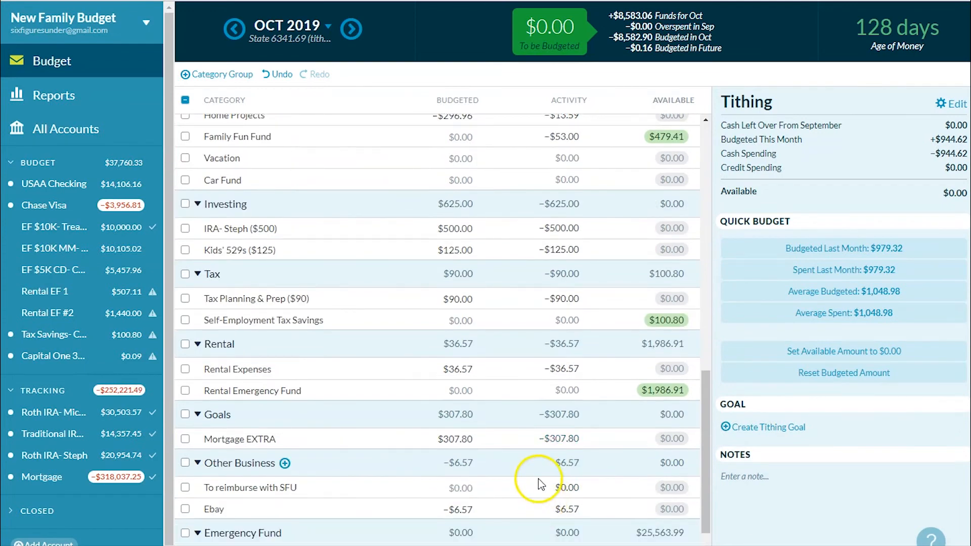
left_click(465, 439)
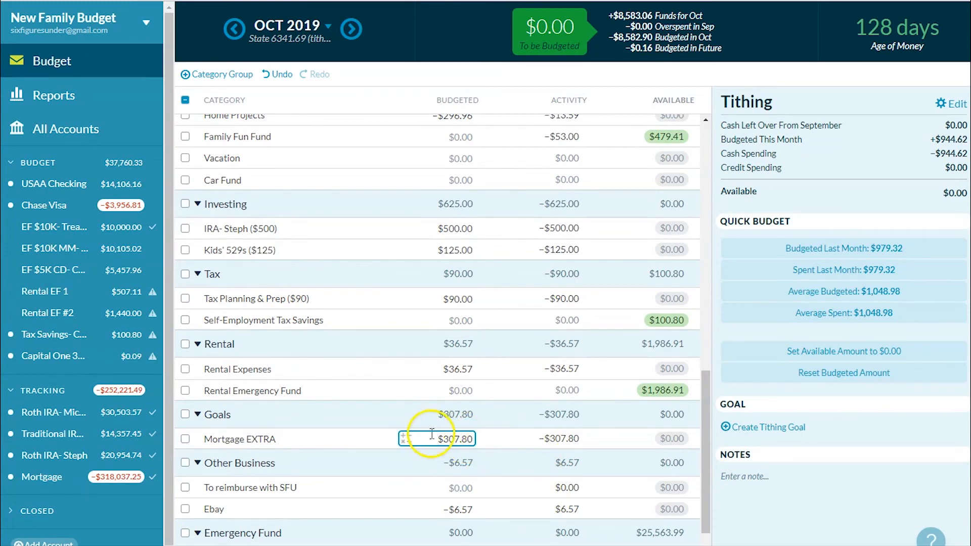
- Review the October budgeted amounts in the Other Business, Emergency Fund and Credit Card Payments groups, and for Money Earned This Month
key("Return")
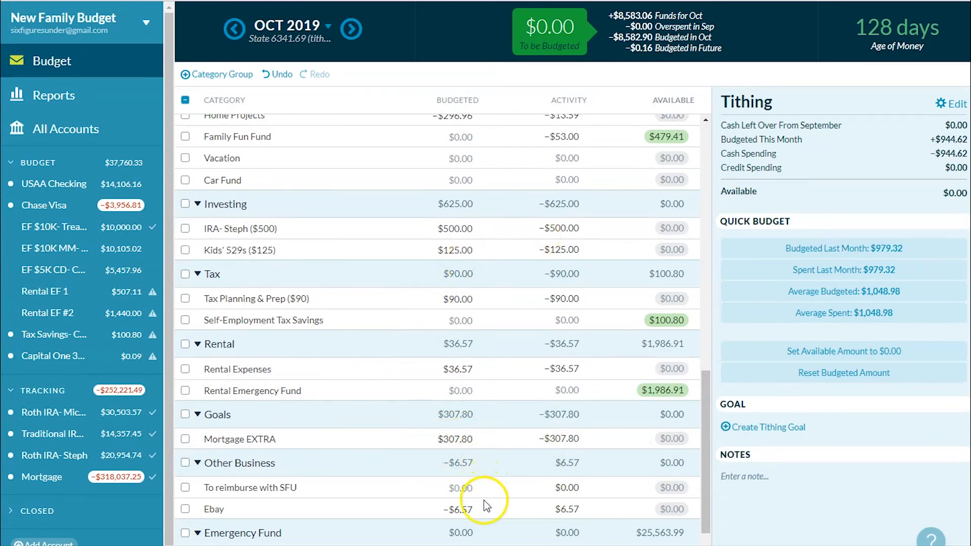
scroll(452, 518, "down", 2)
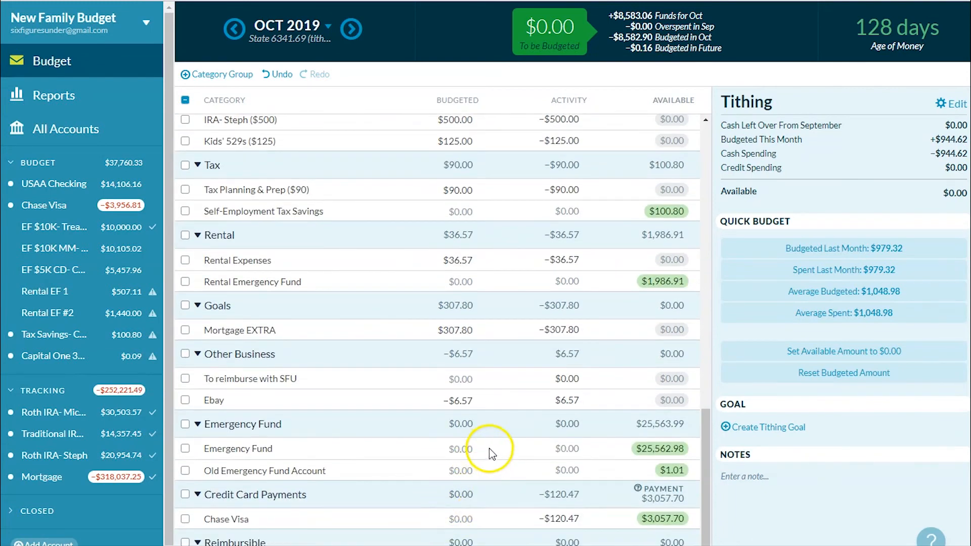
left_click(457, 445)
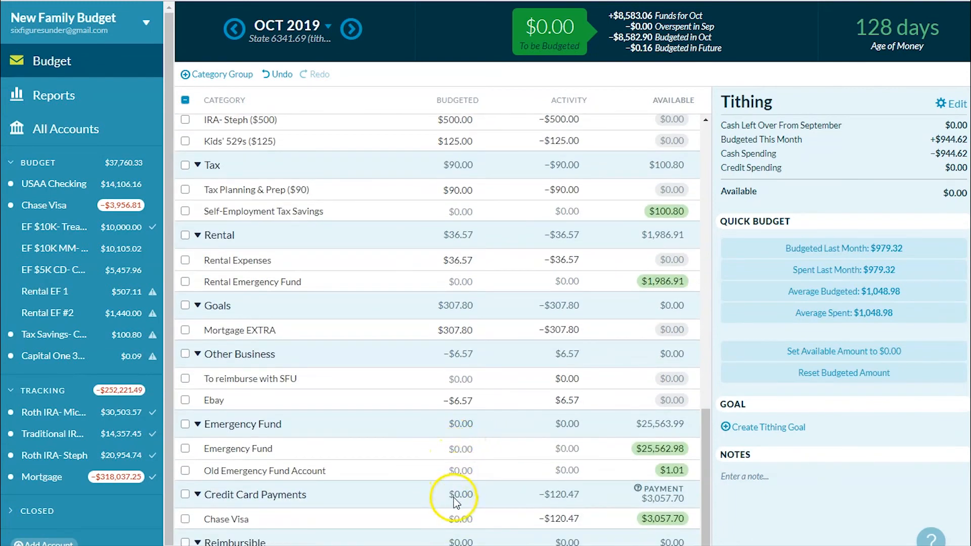
scroll(471, 519, "up", 2)
scroll(472, 518, "up", 10)
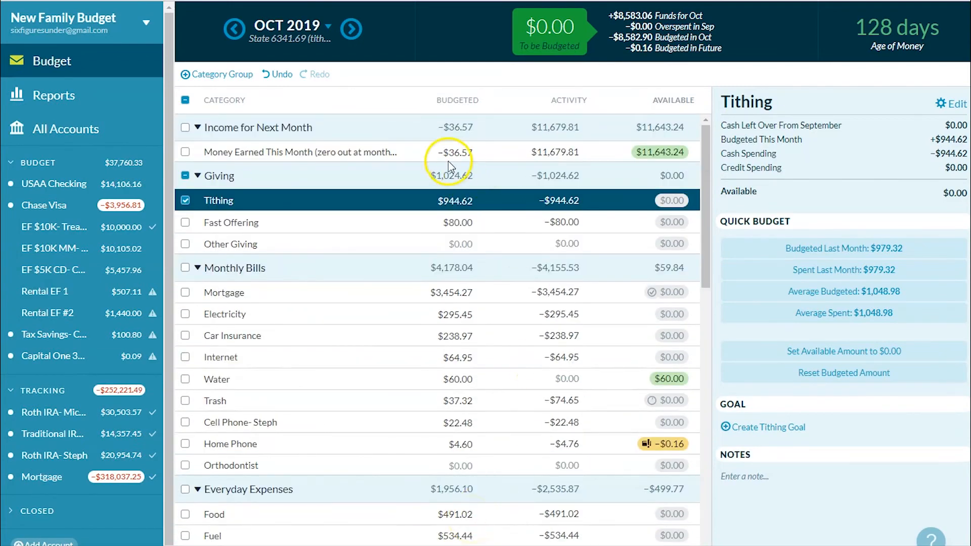
- Cover the Household Misc overspending in Everyday Expenses with Money Earned This Month from the Income for Next Month group
scroll(441, 352, "down", 4)
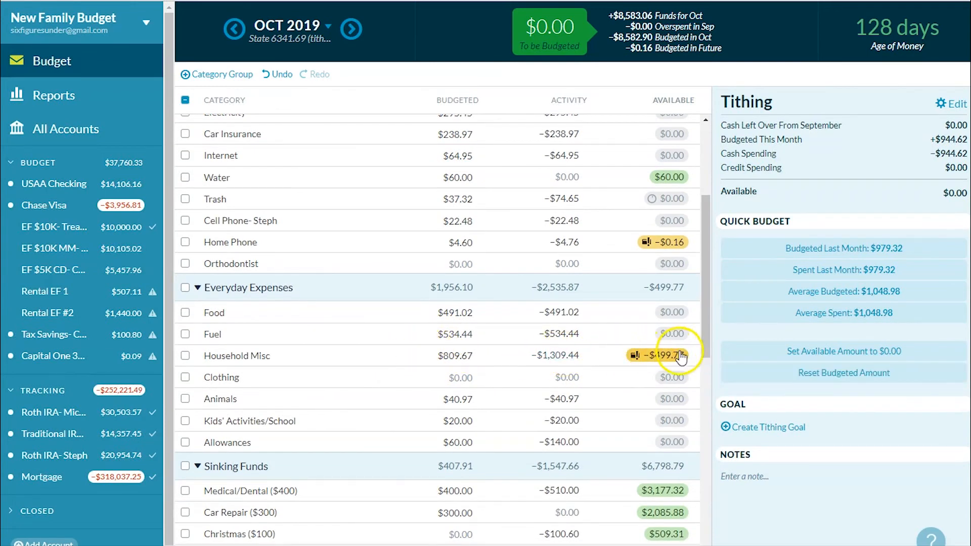
mouse_move(669, 361)
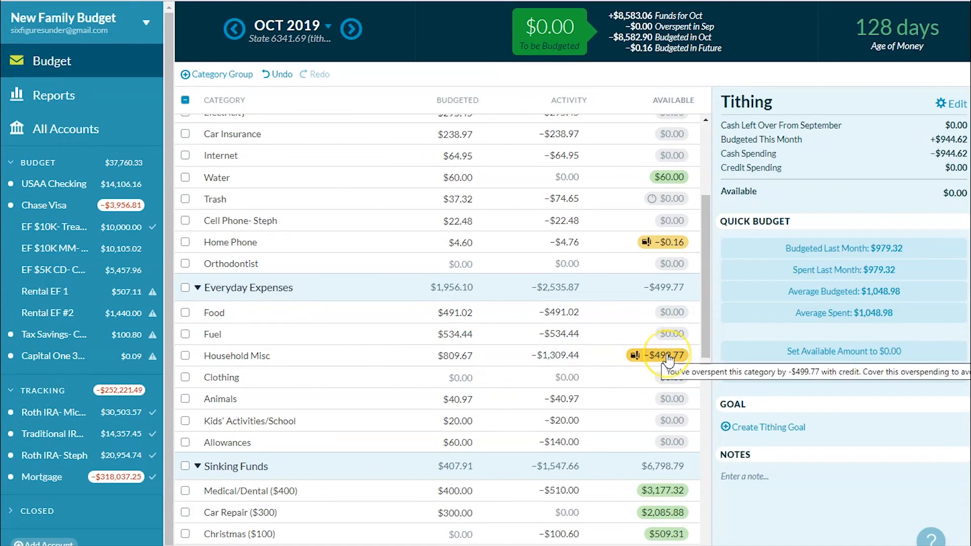
left_click(447, 355)
left_click(607, 366)
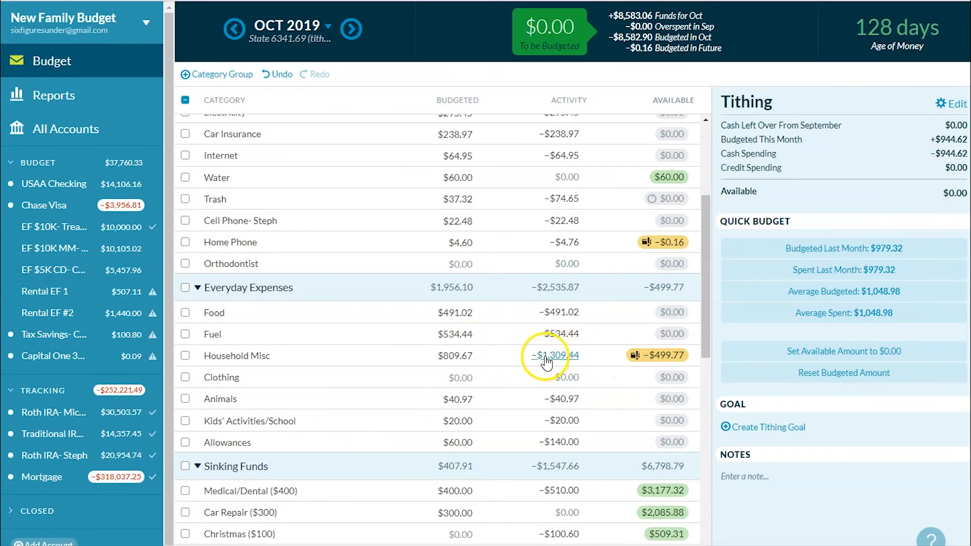
mouse_move(664, 365)
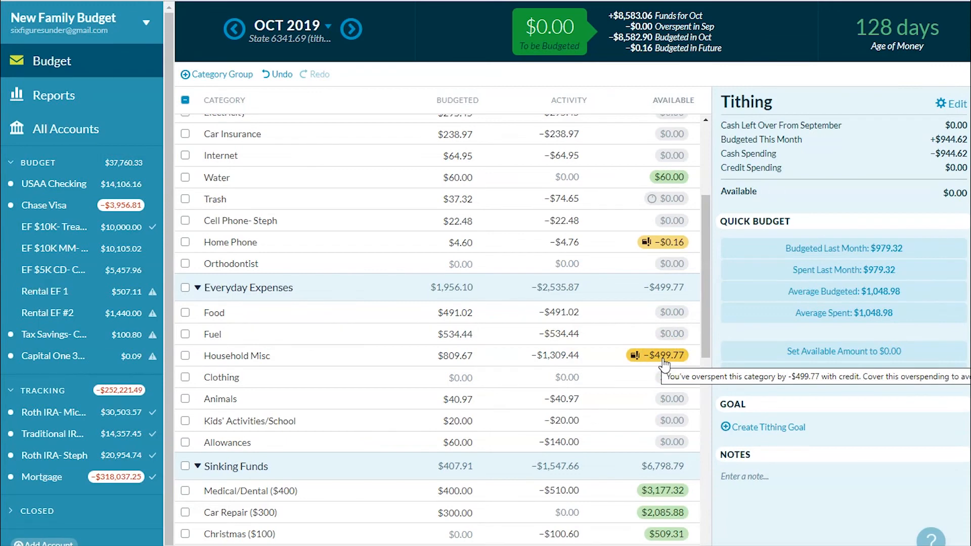
left_click(663, 362)
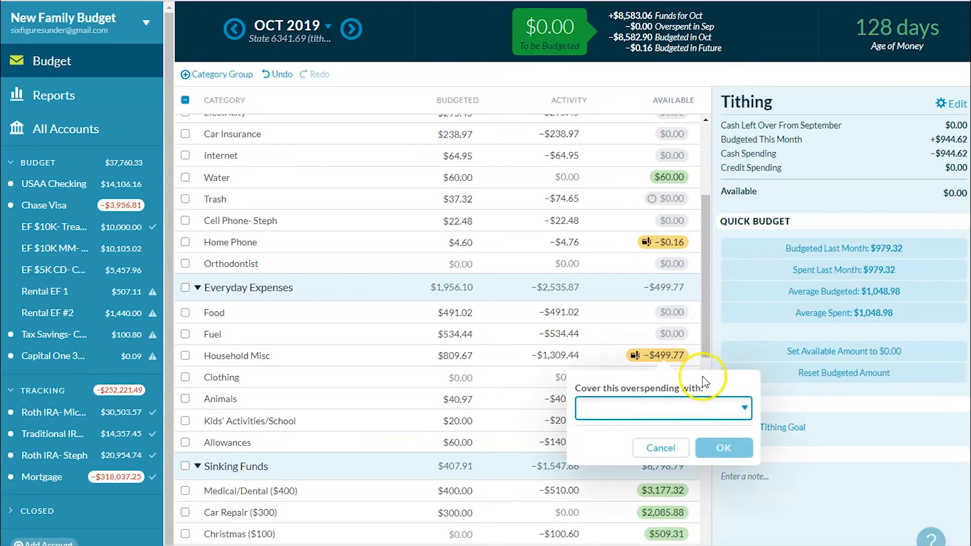
left_click(745, 410)
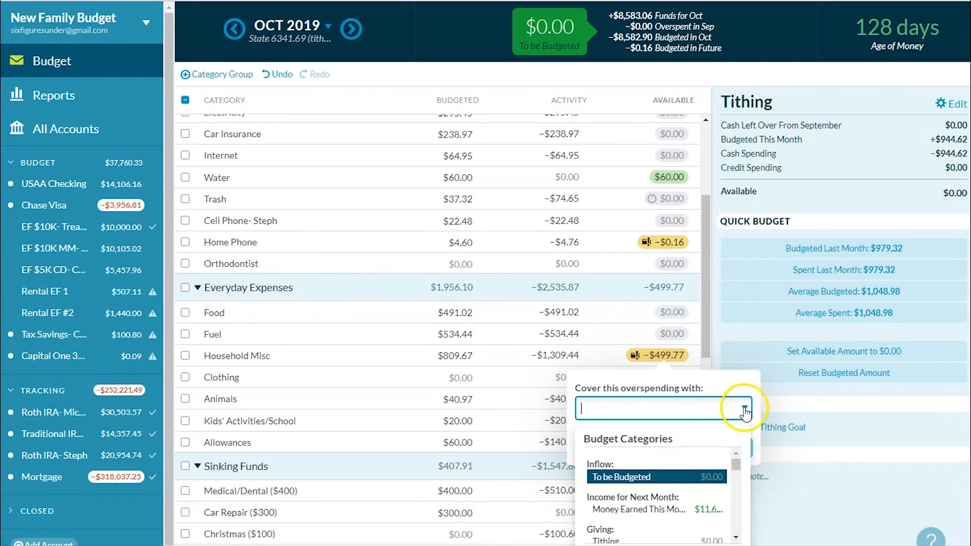
left_click(661, 509)
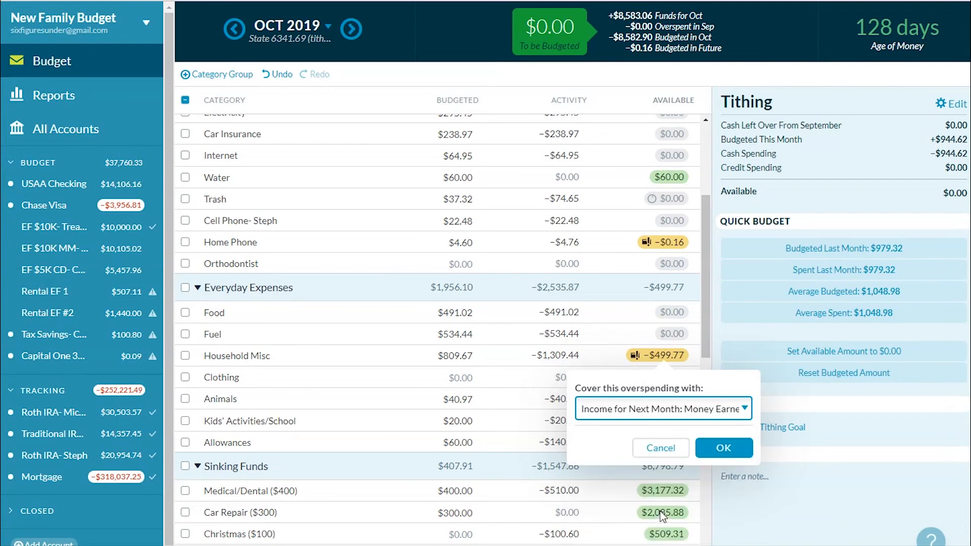
left_click(723, 448)
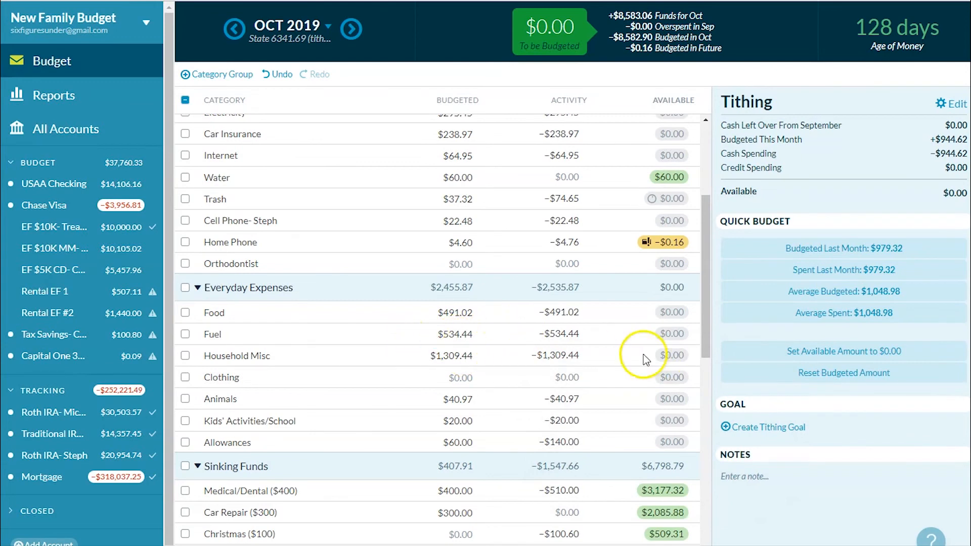
- Cover the Home Phone overspending in Monthly Bills with Money Earned This Month from the Income for Next Month group
scroll(708, 349, "down", 8)
left_click_drag(701, 347, 674, 138)
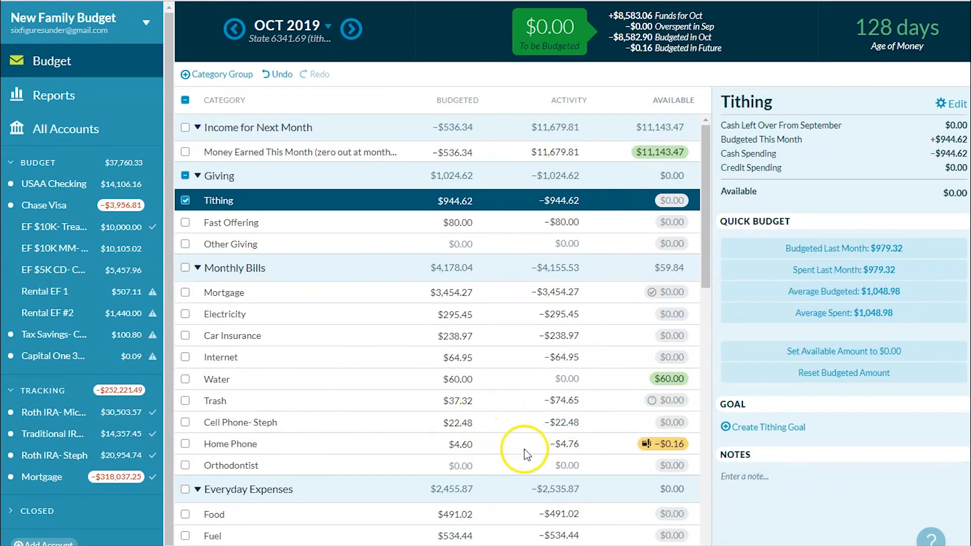
left_click(660, 449)
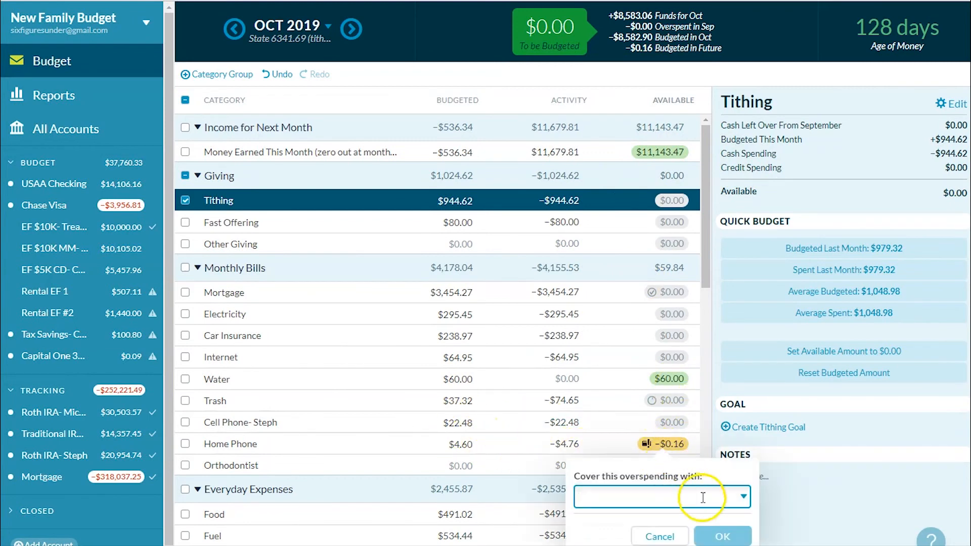
left_click(706, 494)
left_click(653, 435)
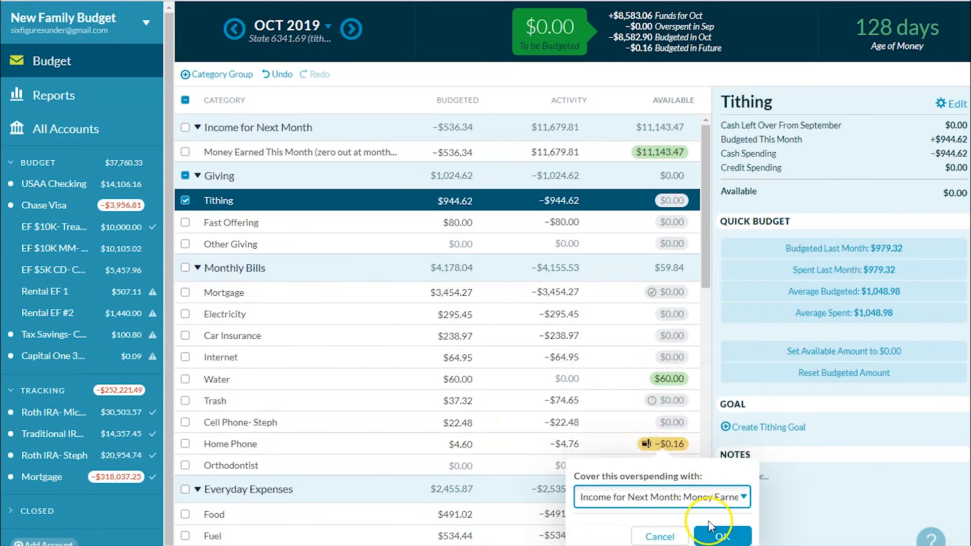
left_click(718, 535)
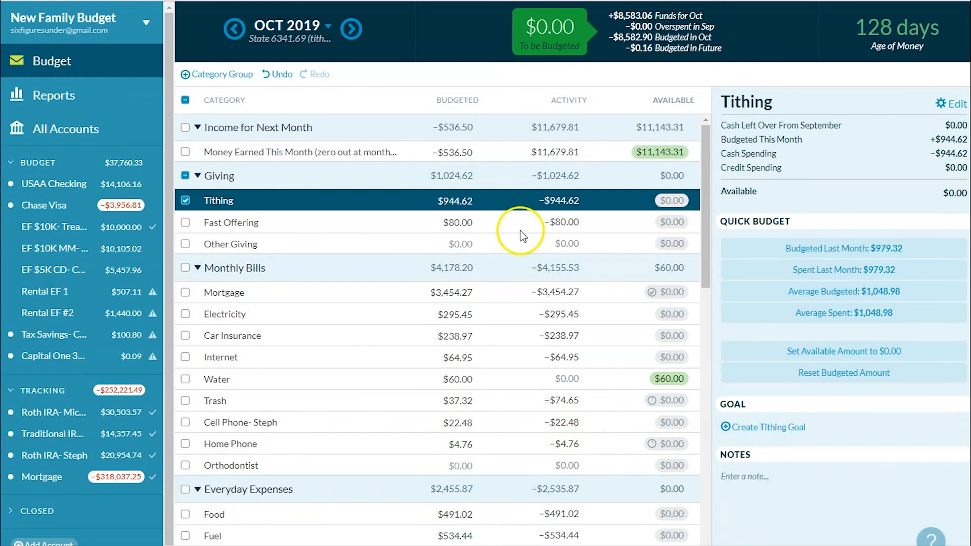
- Review all October income transactions recorded under Money Earned This Month, including the State, Airbnb and SFU entries
left_click(506, 152)
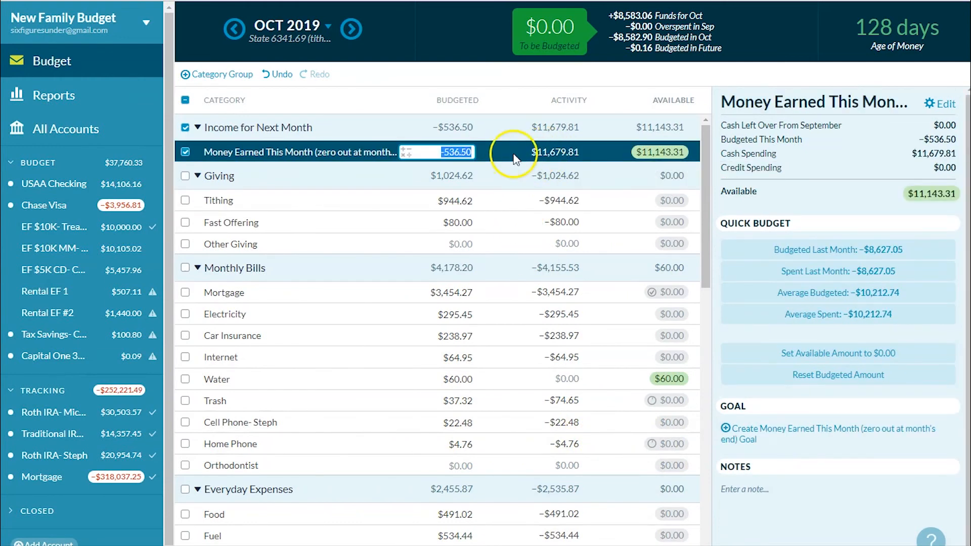
left_click(555, 152)
scroll(556, 284, "down", 4)
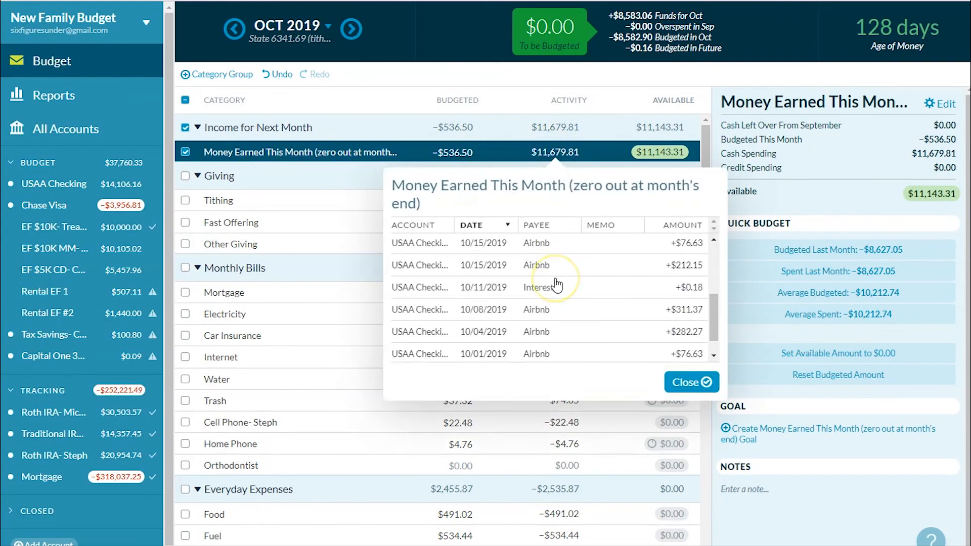
scroll(557, 285, "down", 1)
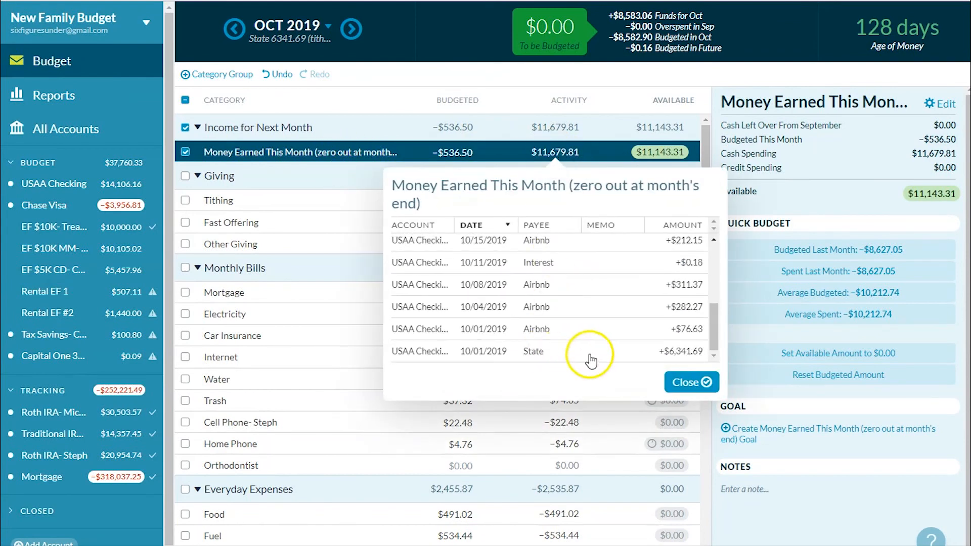
scroll(604, 348, "up", 1)
scroll(605, 348, "up", 1)
scroll(604, 348, "up", 3)
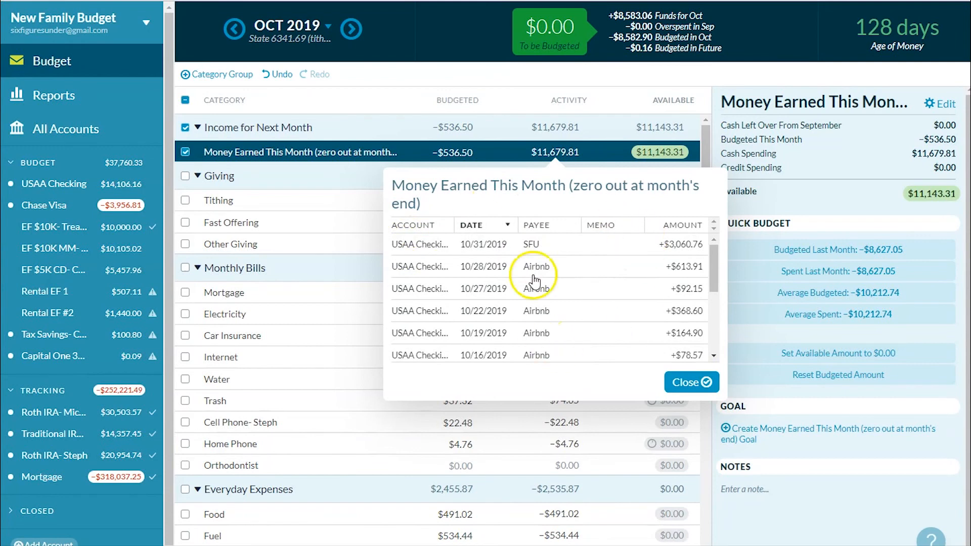
left_click(689, 383)
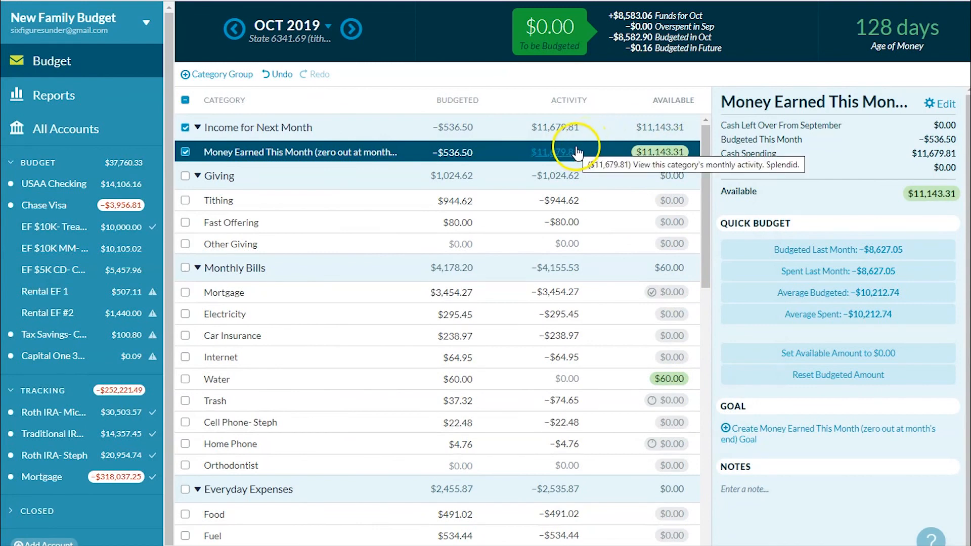
left_click(431, 158)
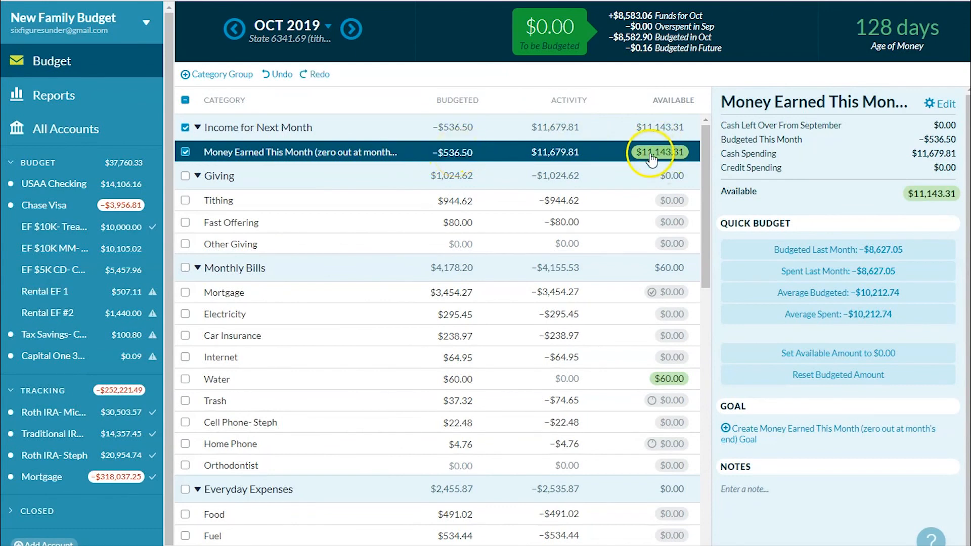
left_click(664, 155)
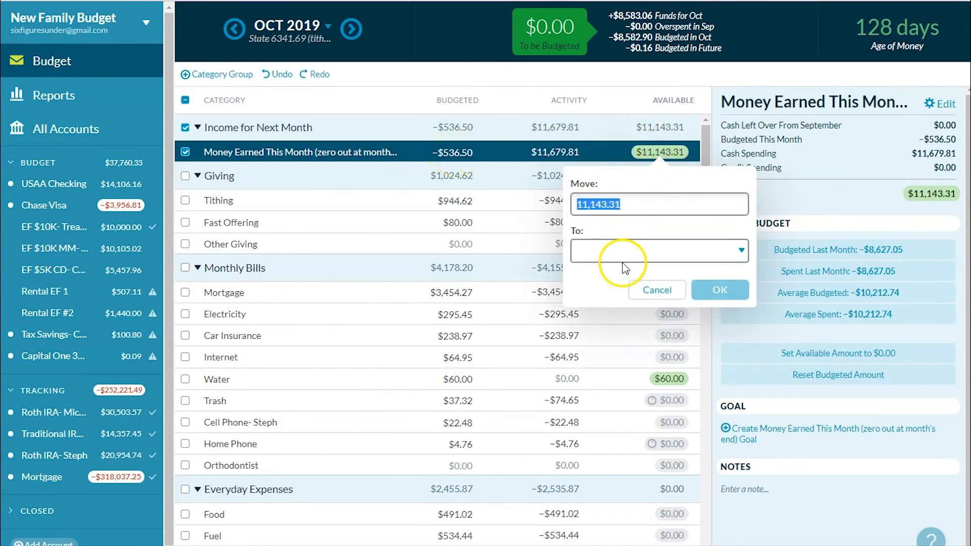
left_click(621, 253)
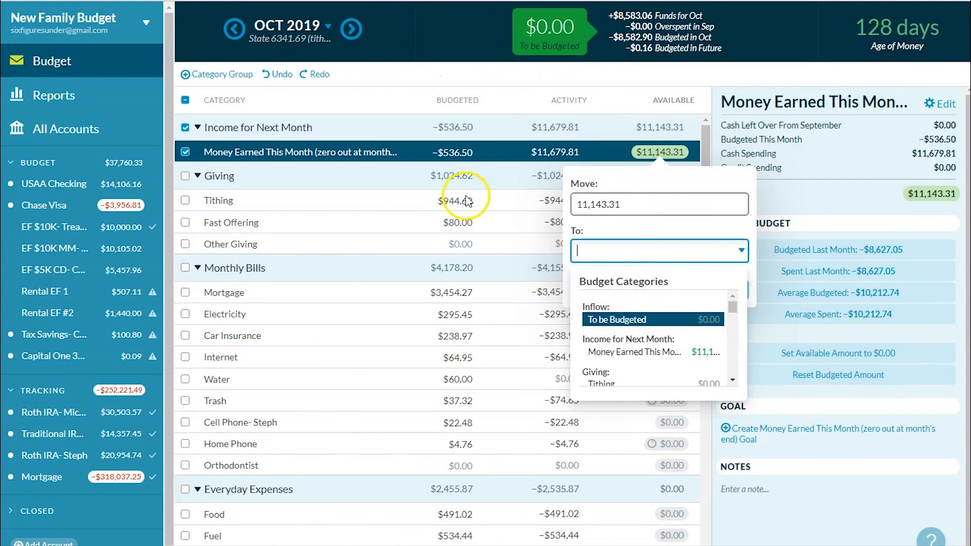
left_click(491, 102)
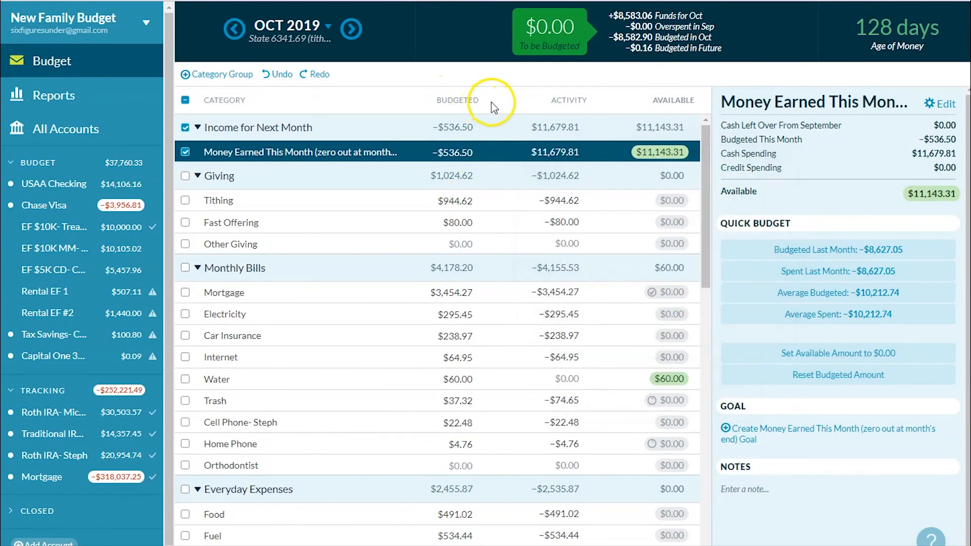